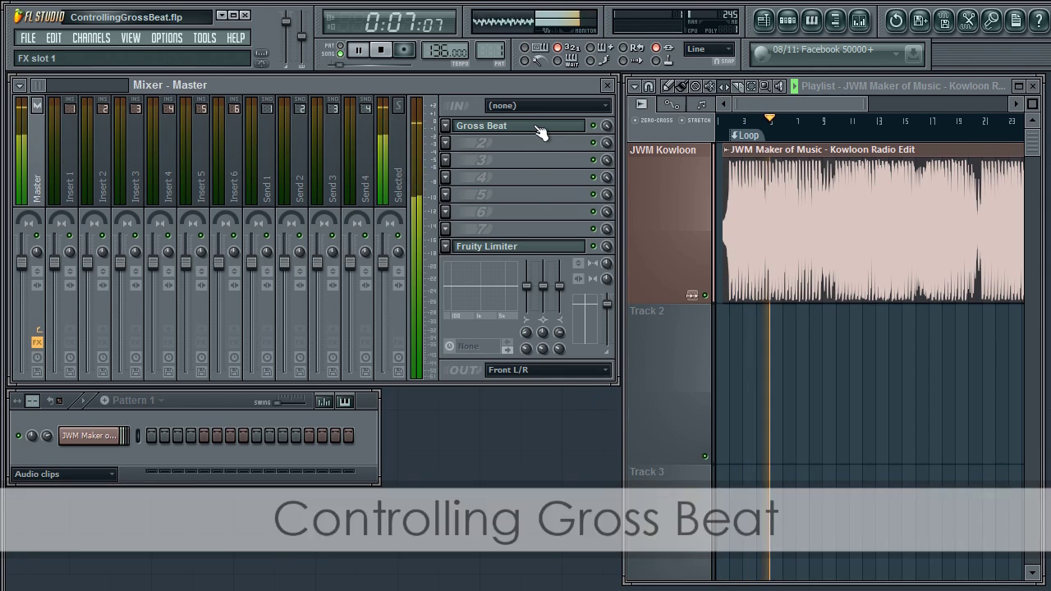
- Open the Gross Beat plugin window from the Master track's effect slot
{"action": "left_click", "coordinate": [538, 132]}
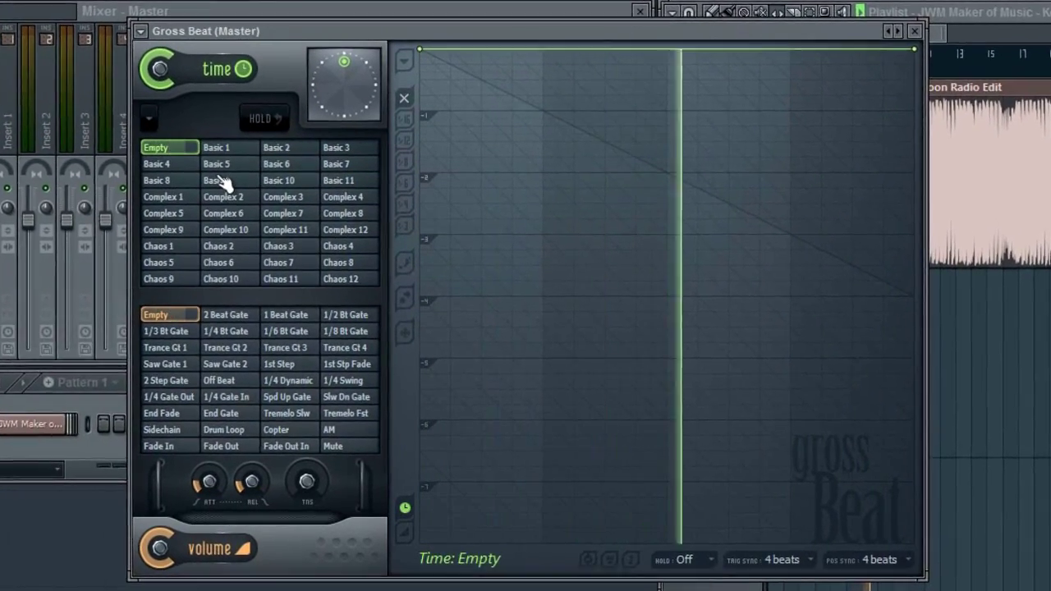
{"action": "left_click", "coordinate": [220, 181]}
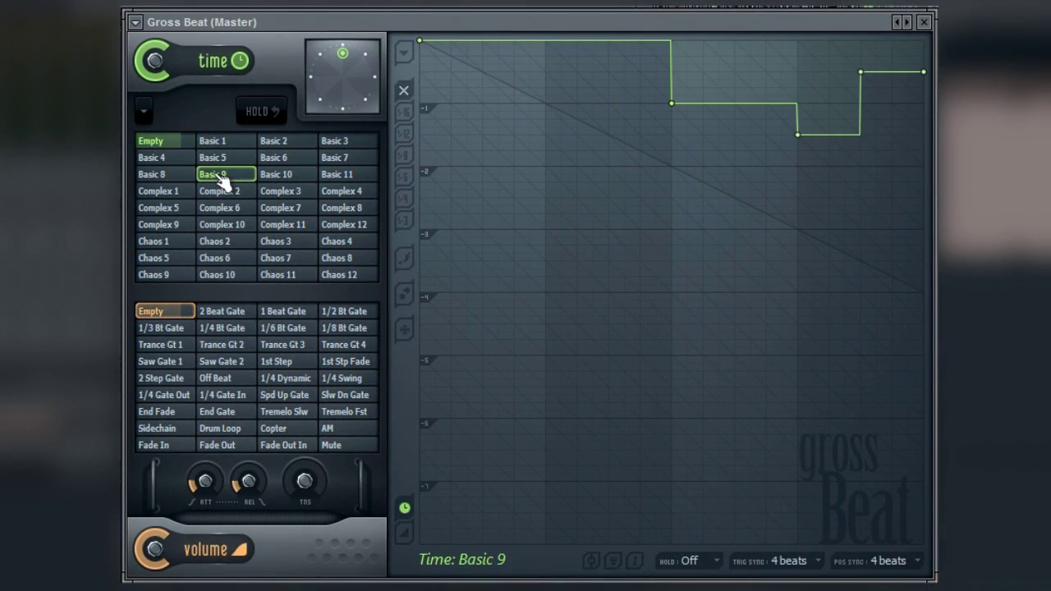
{"action": "left_click", "coordinate": [168, 143]}
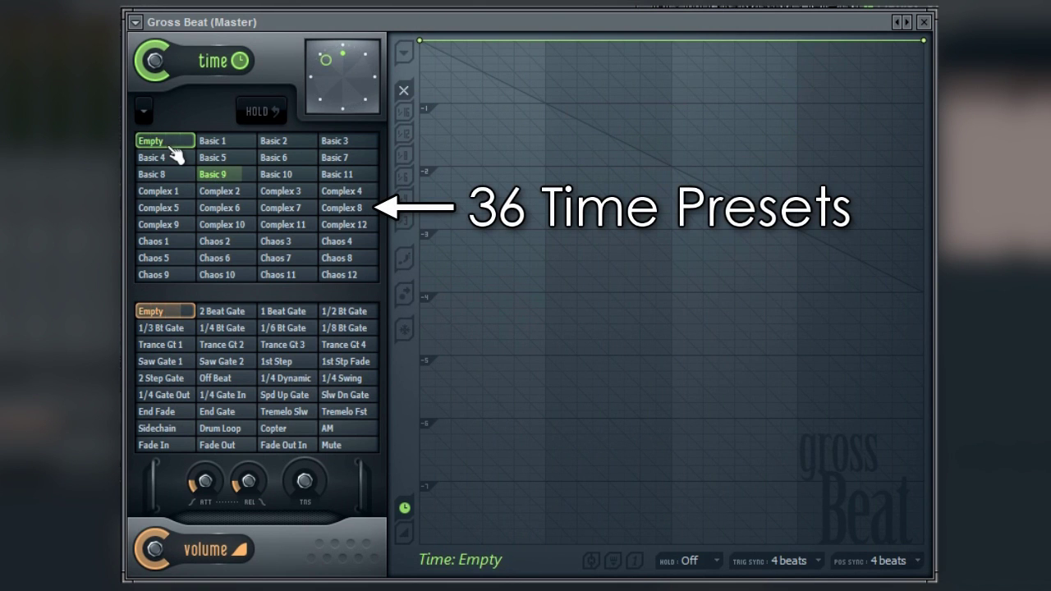
{"action": "left_click", "coordinate": [227, 278]}
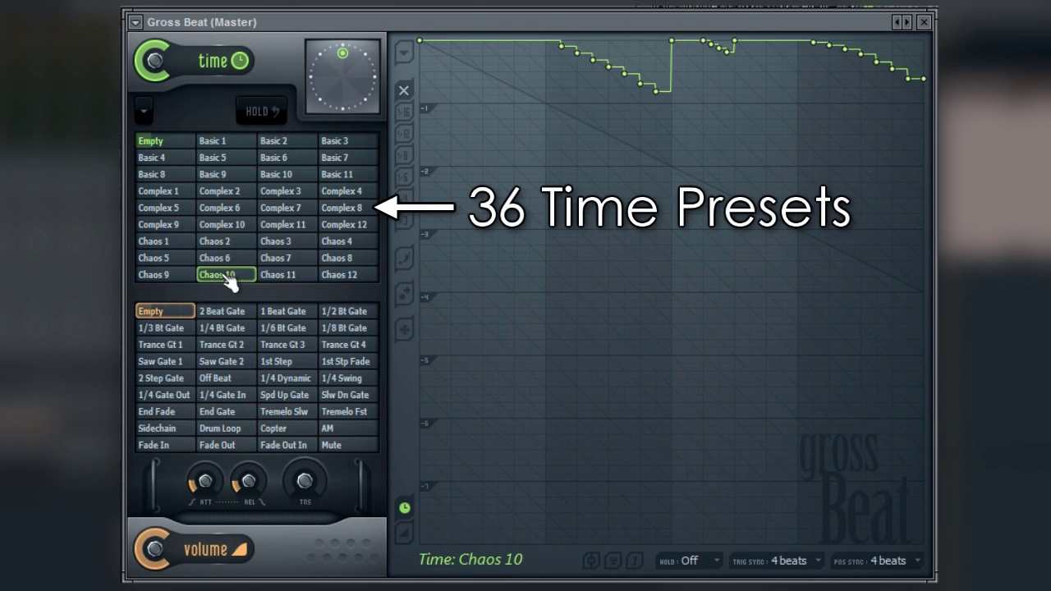
{"action": "left_click", "coordinate": [168, 147]}
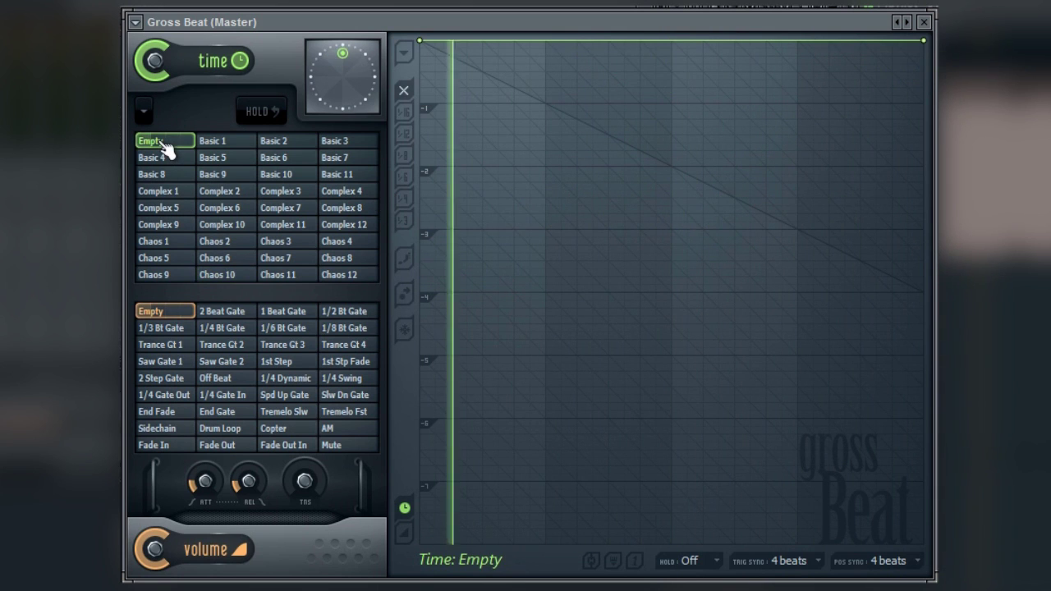
{"action": "left_click", "coordinate": [356, 233]}
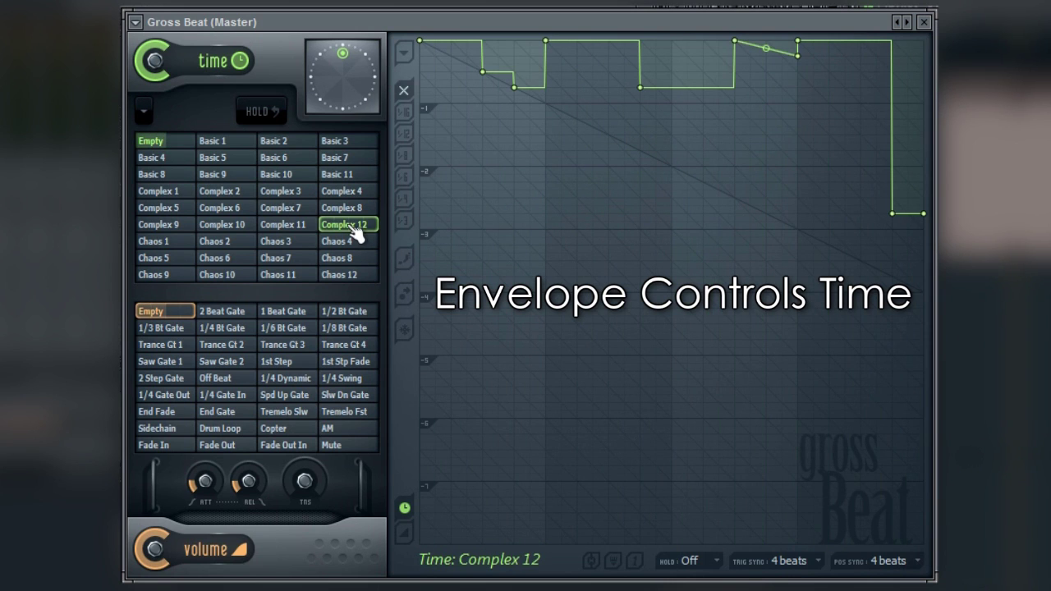
{"action": "left_click", "coordinate": [165, 146]}
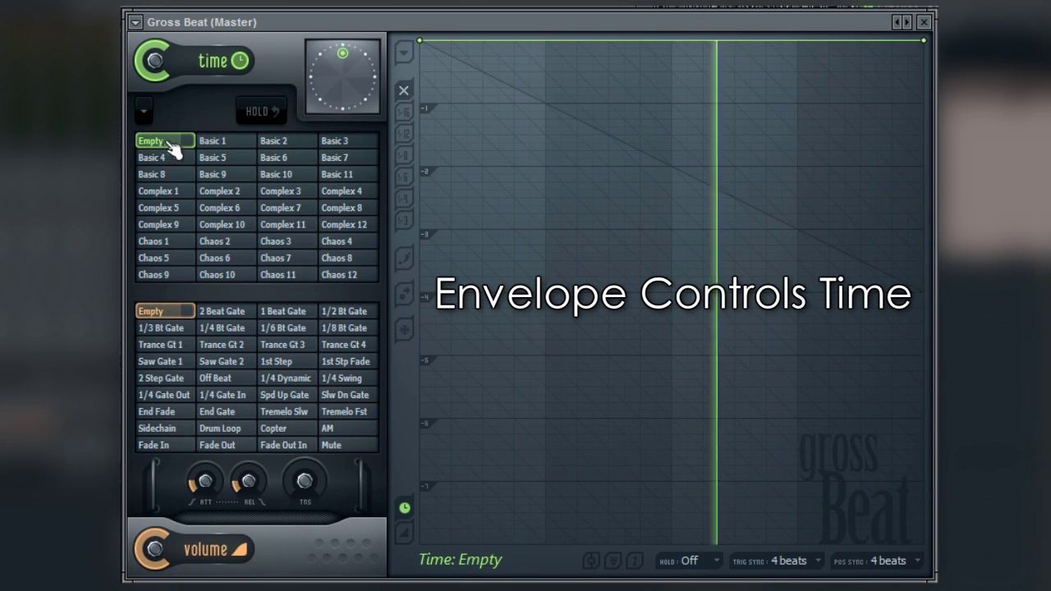
{"action": "left_click", "coordinate": [344, 194]}
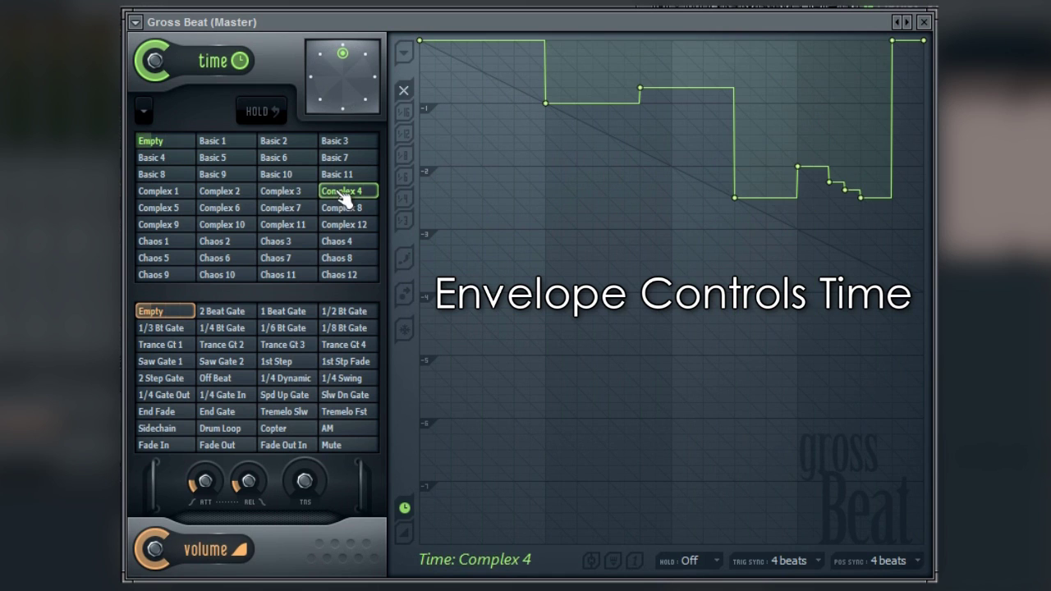
{"action": "left_click", "coordinate": [165, 146]}
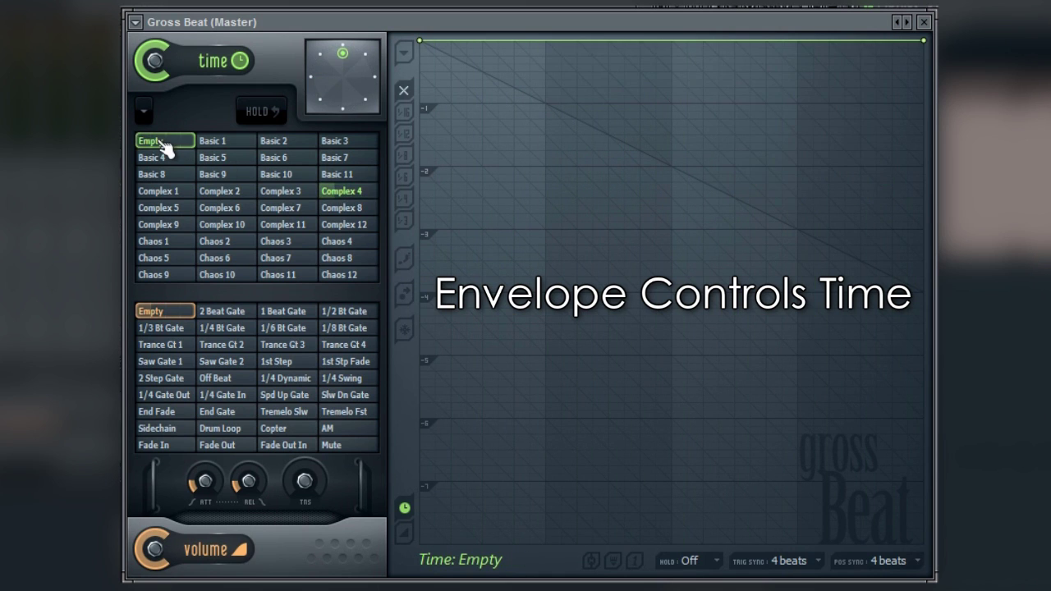
{"action": "left_click", "coordinate": [165, 329]}
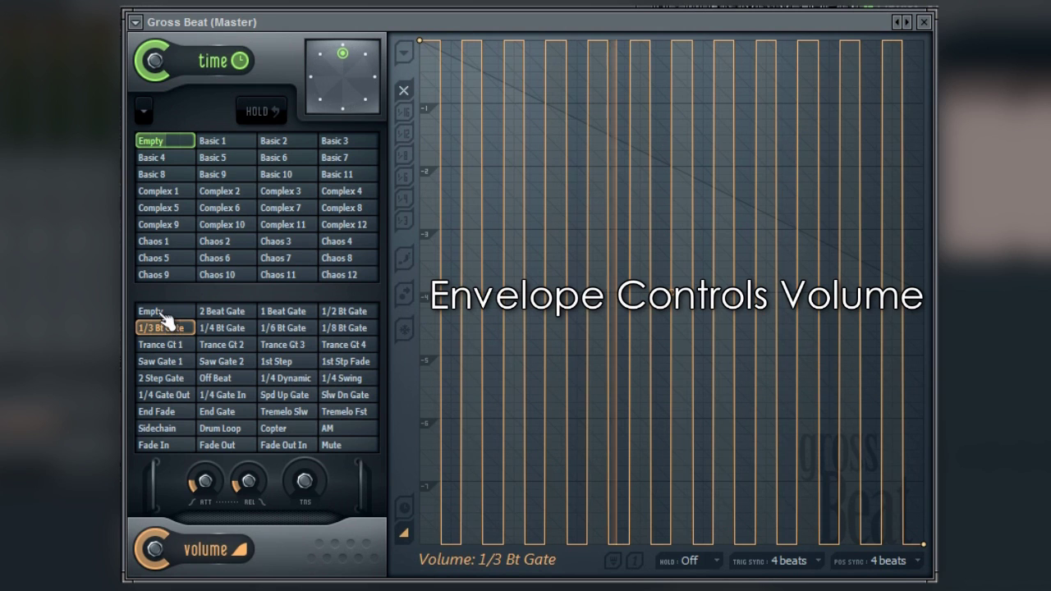
{"action": "left_click", "coordinate": [154, 312]}
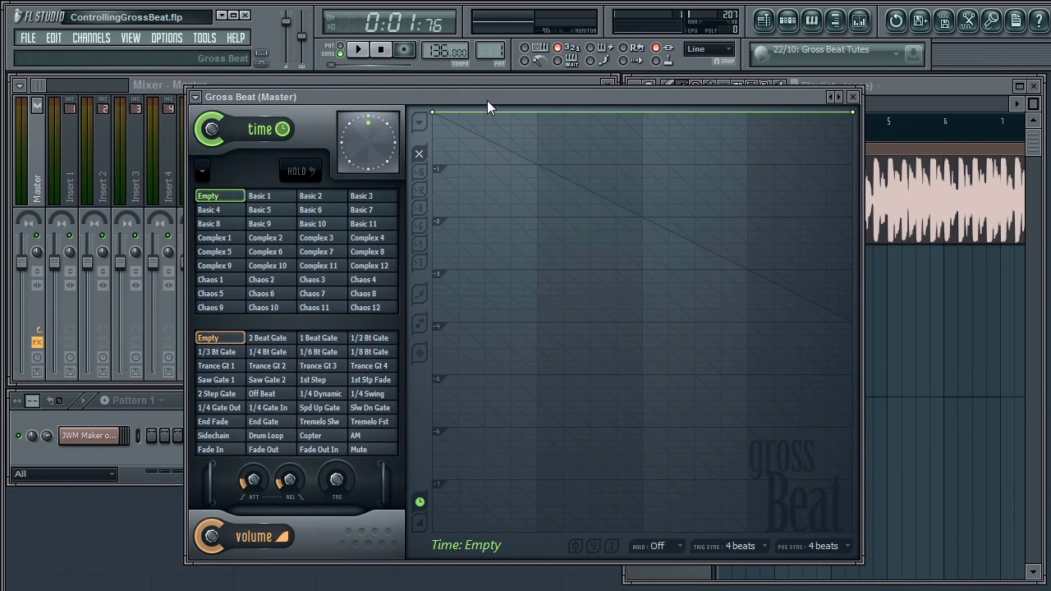
{"action": "left_click", "coordinate": [908, 93]}
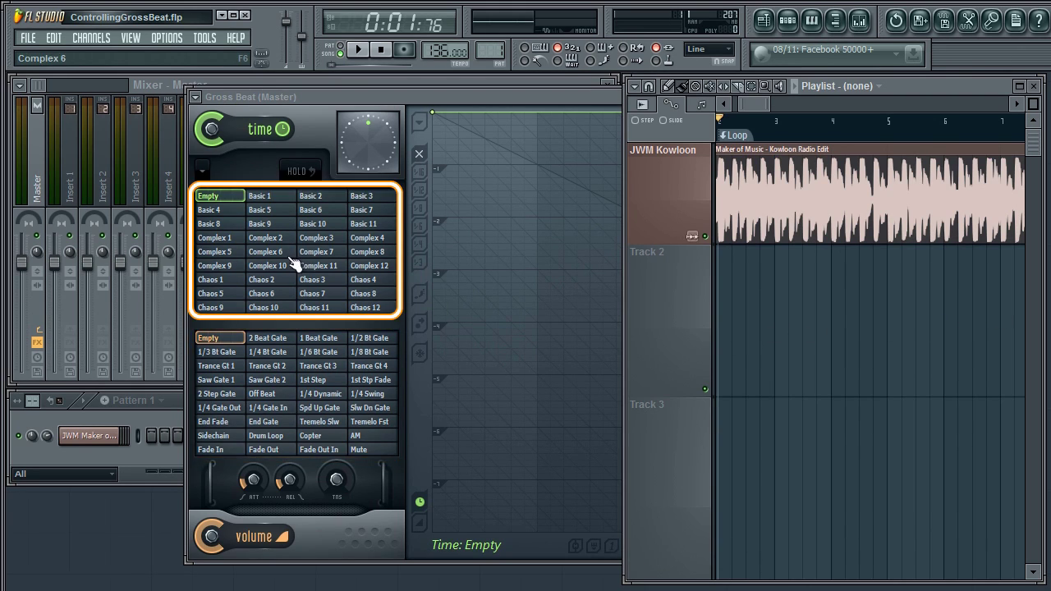
- Create a Gross Beat time-slot automation clip on Track 2 and raise its envelope into a peak
{"action": "right_click", "coordinate": [293, 263]}
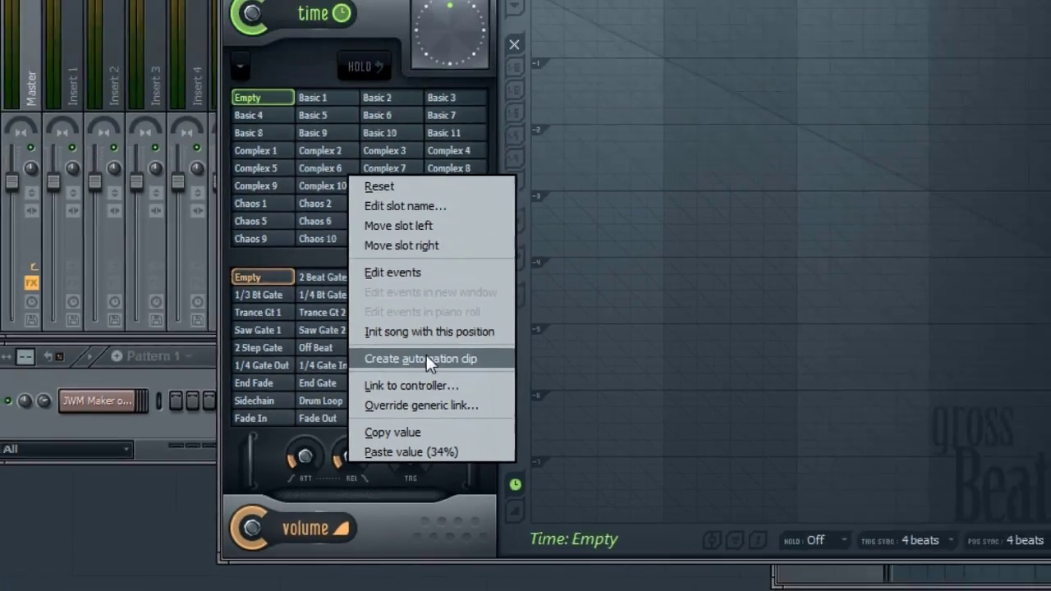
{"action": "left_click", "coordinate": [534, 286]}
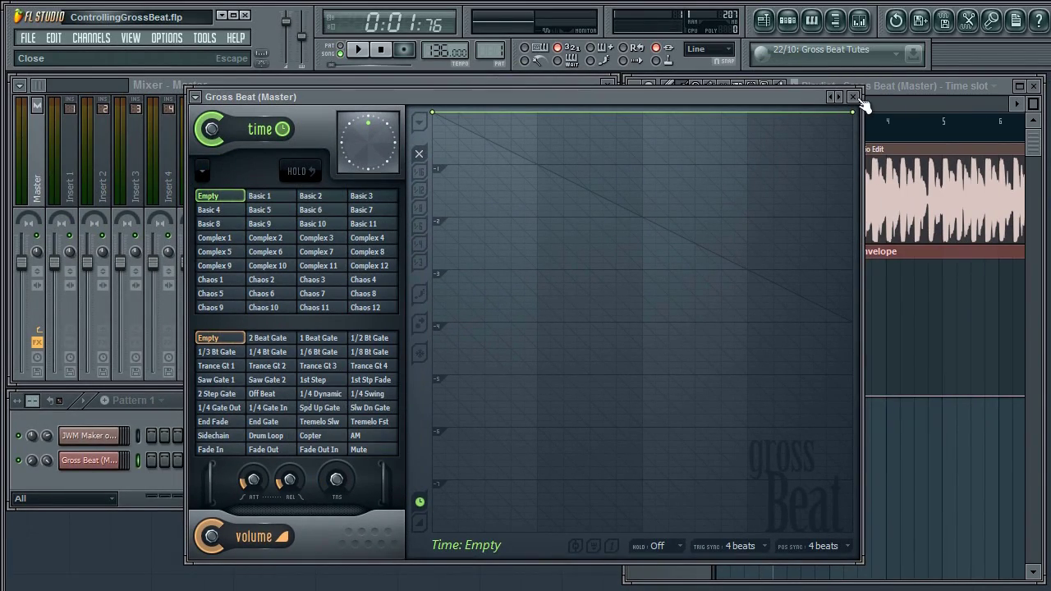
{"action": "left_click", "coordinate": [1034, 145]}
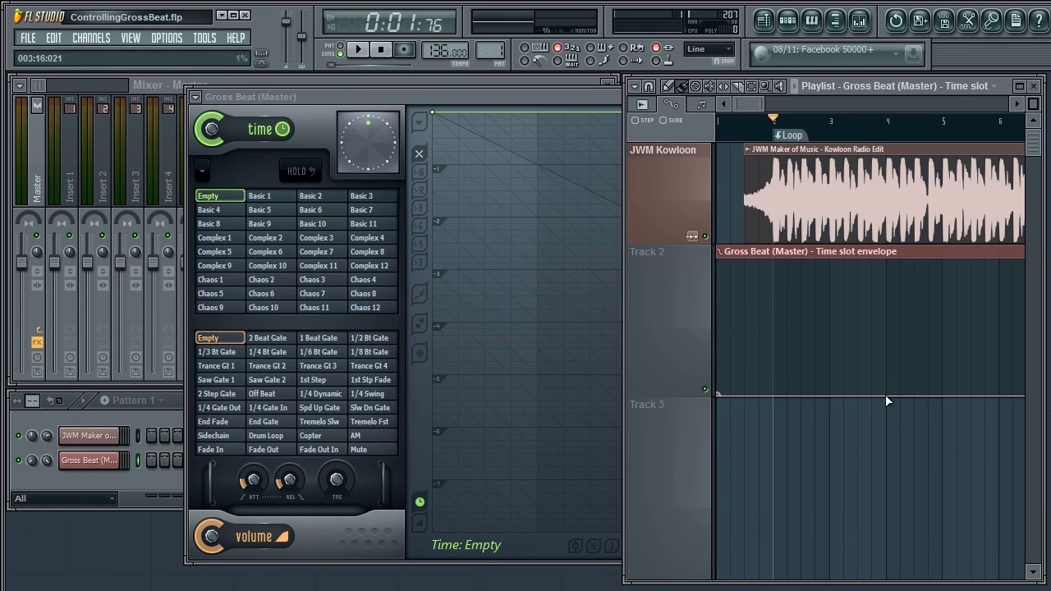
{"action": "left_click_drag", "start_coordinate": [885, 401], "coordinate": [885, 263]}
- Turn the time-slot envelope into a hold step from zero, removing the tail point and moving it near bar 2
{"action": "key", "text": "space"}
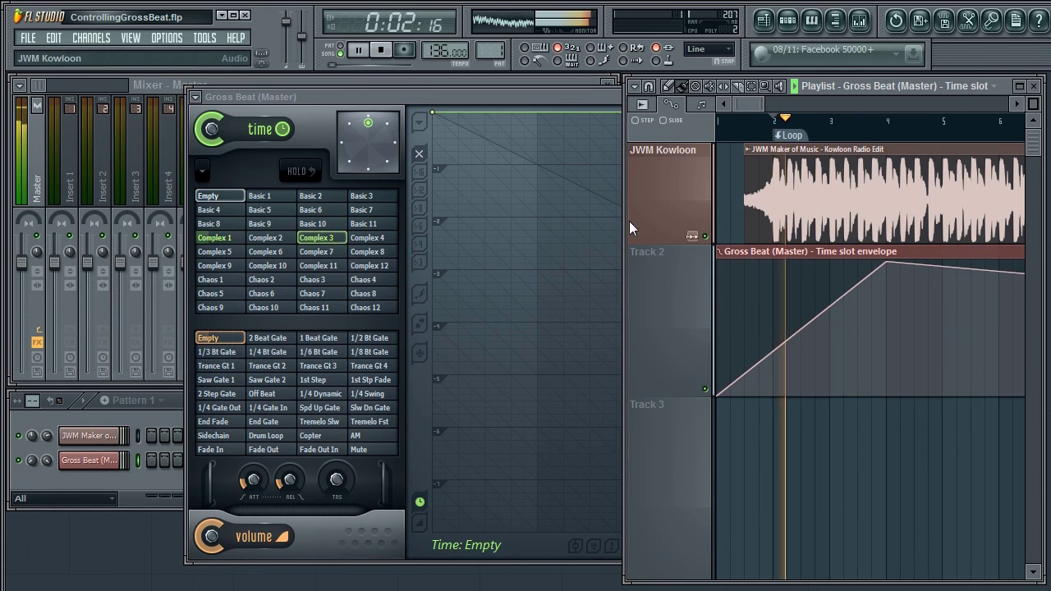
{"action": "key", "text": "space"}
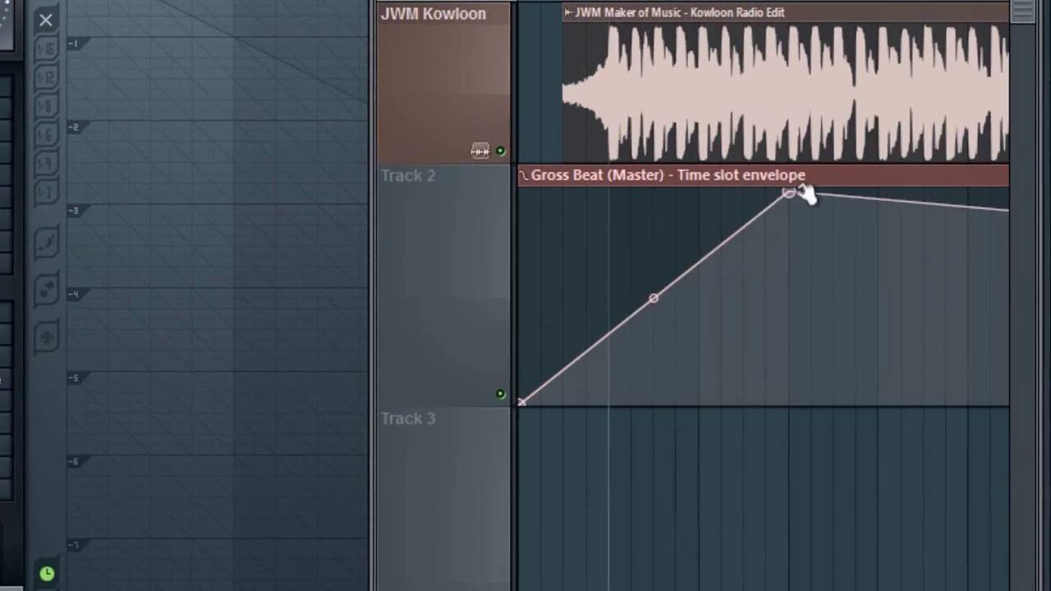
{"action": "left_click_drag", "start_coordinate": [886, 262], "coordinate": [887, 305]}
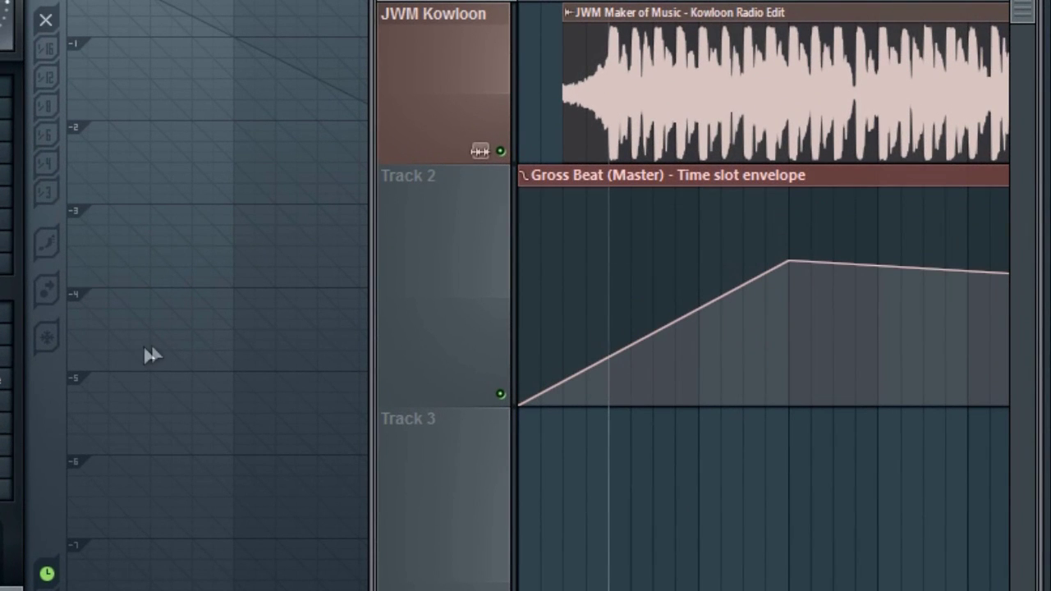
{"action": "right_click", "coordinate": [794, 261]}
{"action": "left_click", "coordinate": [835, 431]}
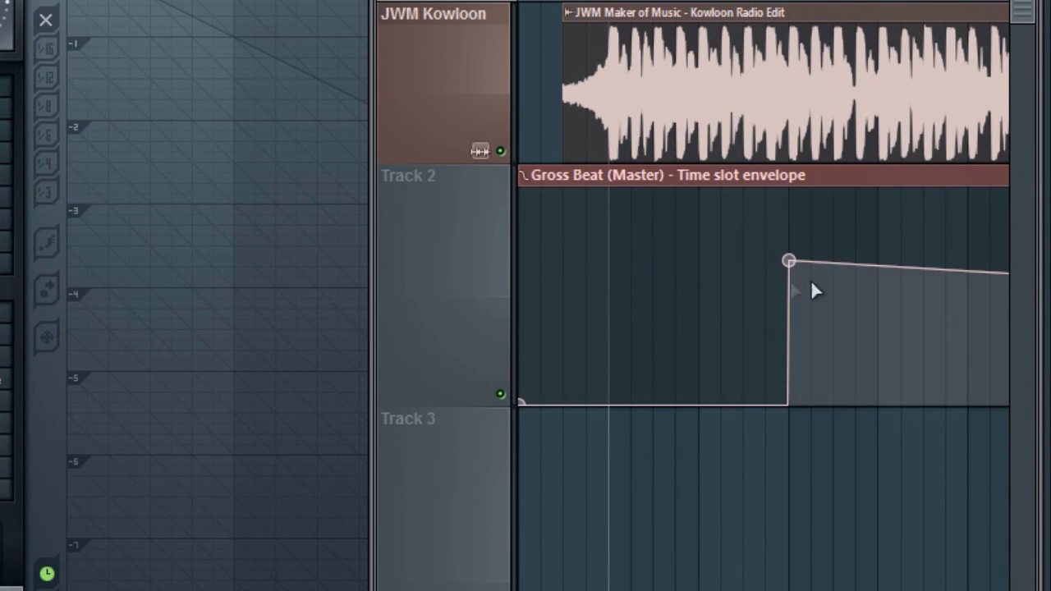
{"action": "left_click_drag", "start_coordinate": [878, 265], "coordinate": [878, 339]}
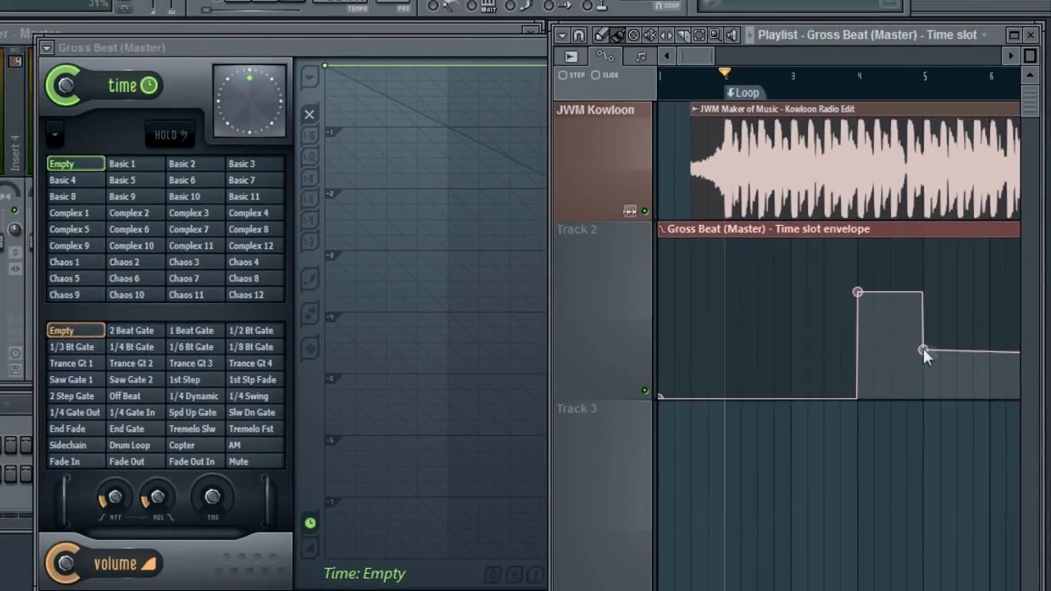
{"action": "right_click", "coordinate": [877, 339]}
{"action": "left_click_drag", "start_coordinate": [890, 307], "coordinate": [775, 307]}
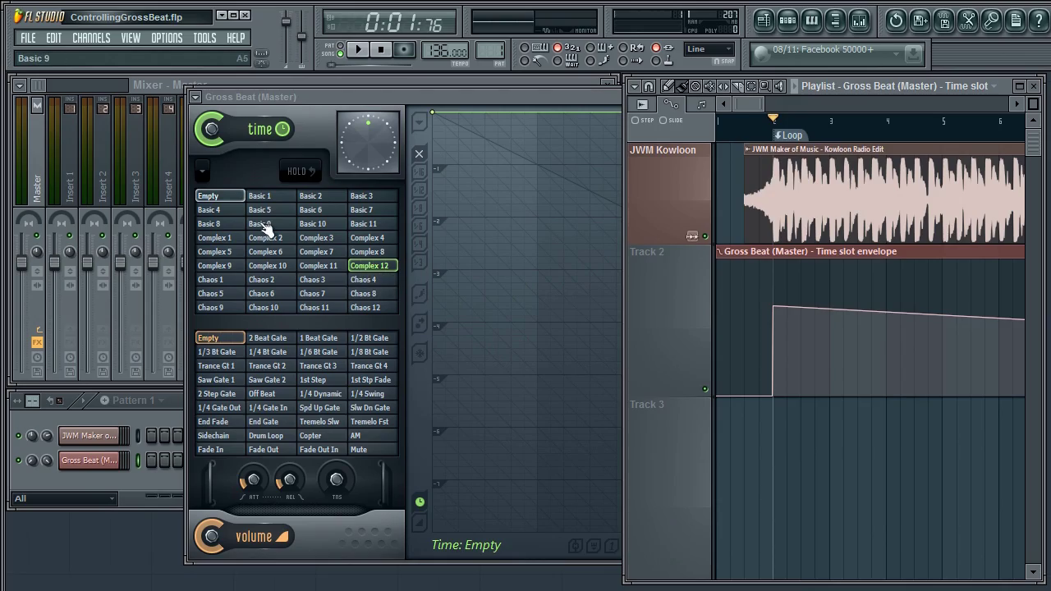
- Copy the Basic 9 time-slot value and paste it into an envelope point
{"action": "left_click", "coordinate": [263, 226]}
{"action": "right_click", "coordinate": [263, 226]}
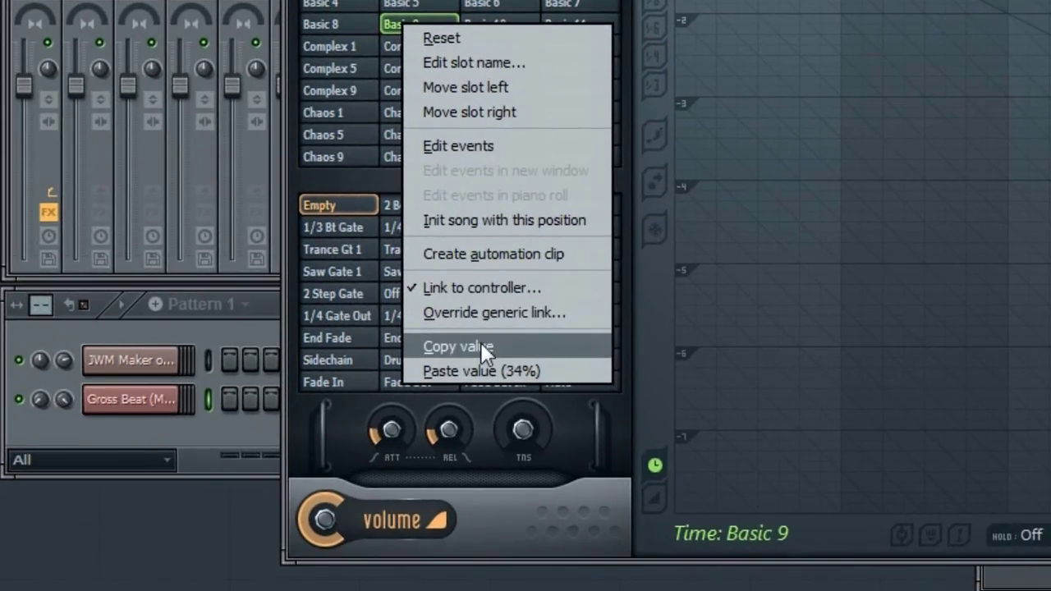
{"action": "left_click", "coordinate": [481, 345]}
{"action": "right_click", "coordinate": [770, 305]}
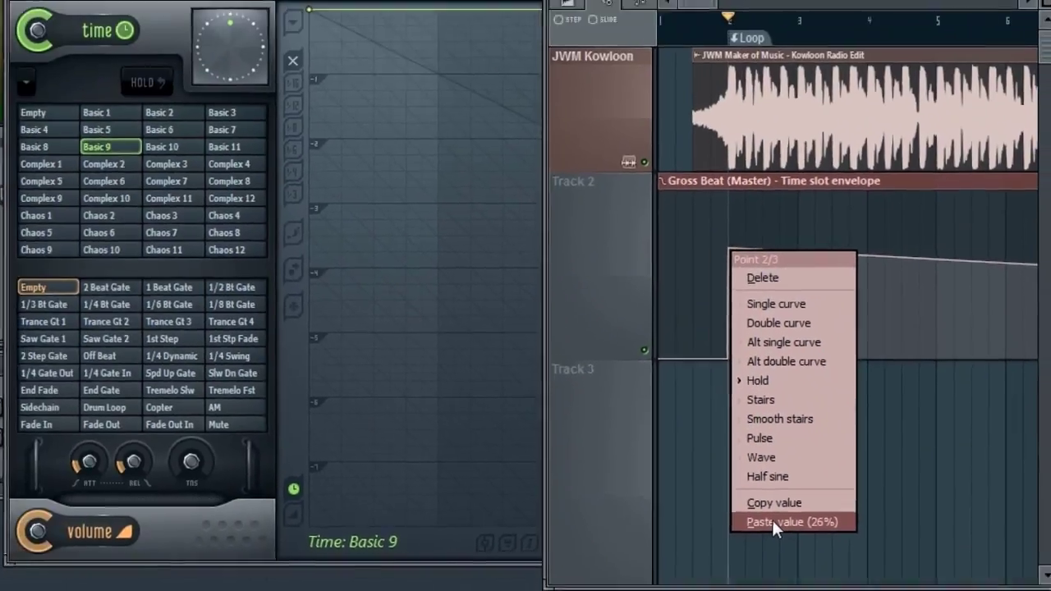
{"action": "left_click", "coordinate": [772, 522]}
{"action": "right_click", "coordinate": [798, 316]}
{"action": "right_click", "coordinate": [799, 319]}
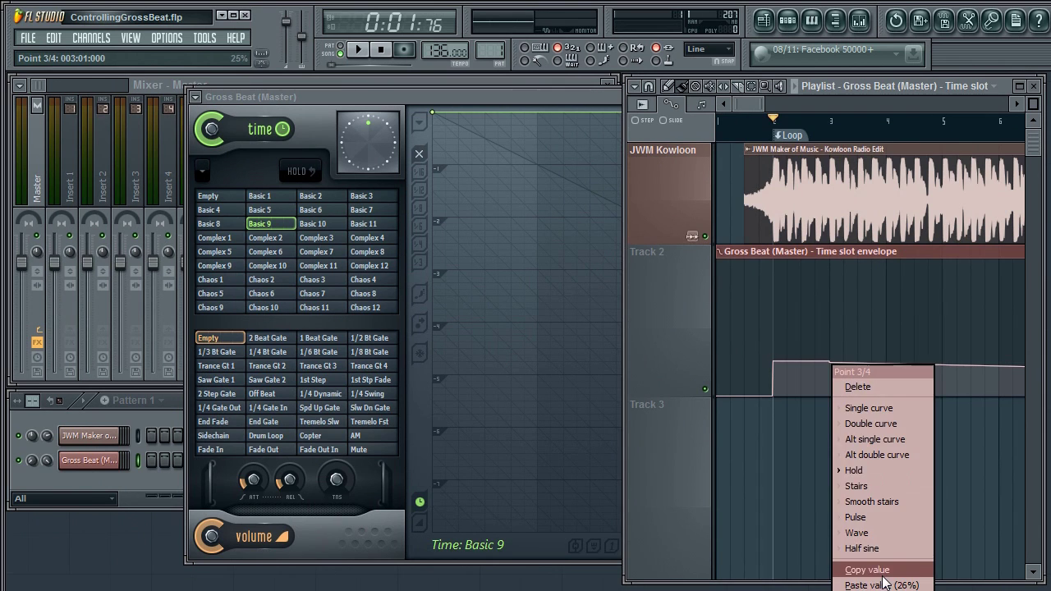
{"action": "left_click", "coordinate": [884, 583]}
- Copy the Empty time-slot value and paste it into envelope point 3
{"action": "left_click", "coordinate": [224, 200]}
{"action": "right_click", "coordinate": [221, 200]}
{"action": "left_click", "coordinate": [256, 399]}
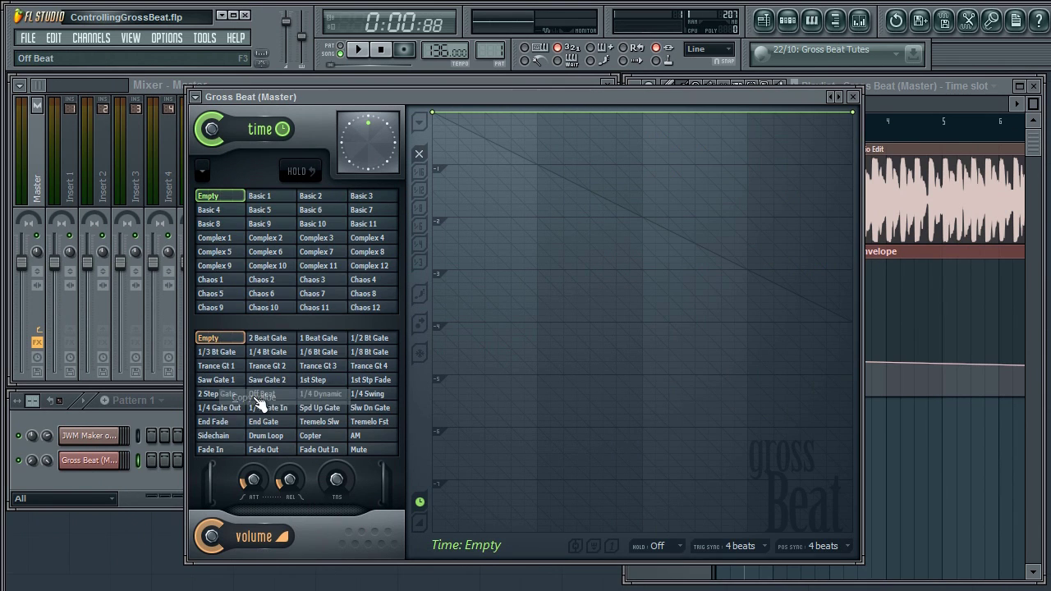
{"action": "left_click", "coordinate": [1033, 146]}
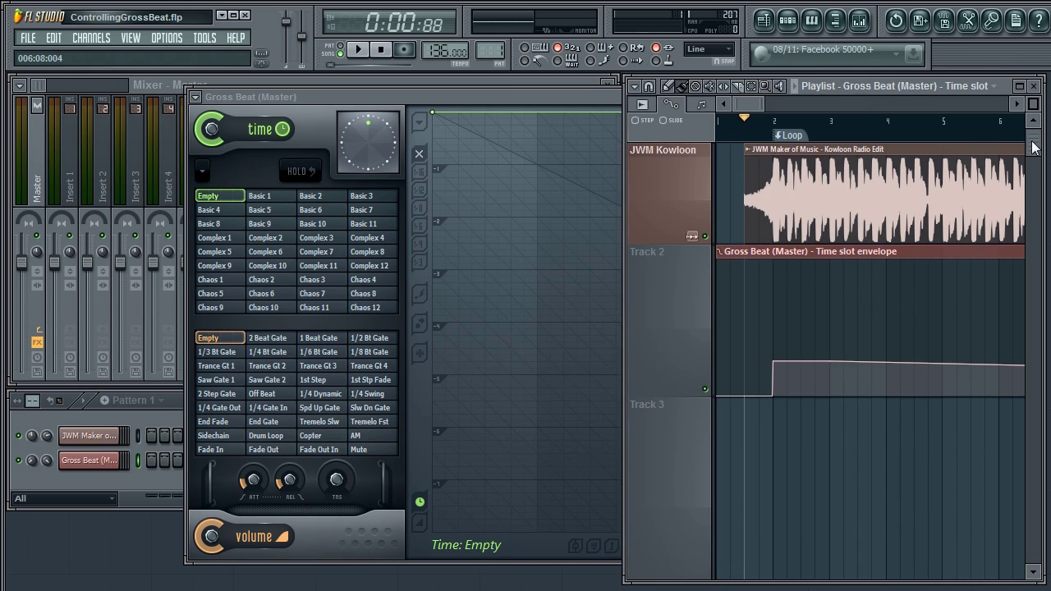
{"action": "right_click", "coordinate": [831, 362]}
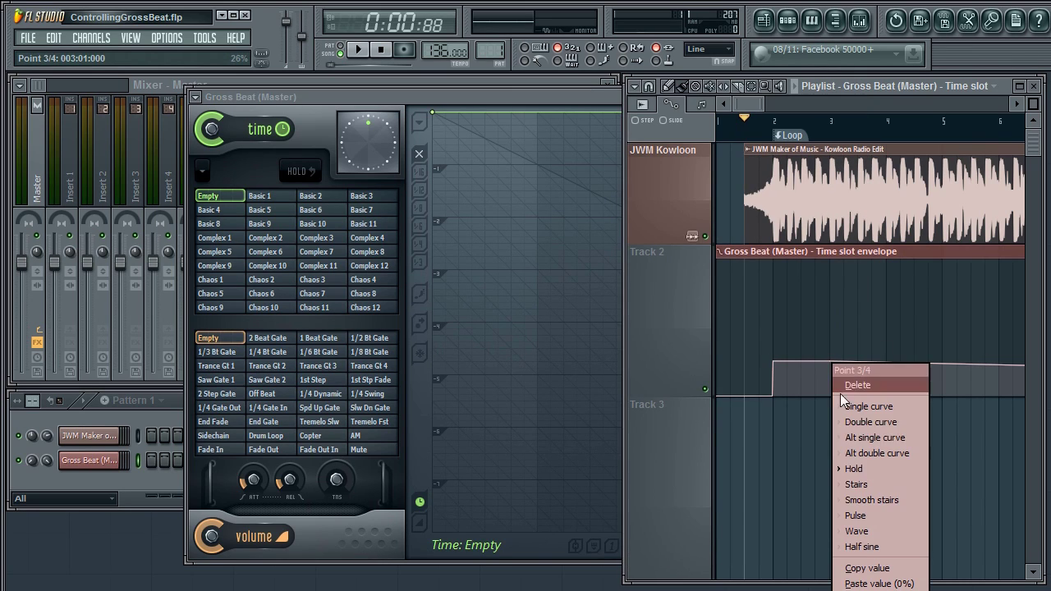
{"action": "left_click", "coordinate": [873, 583]}
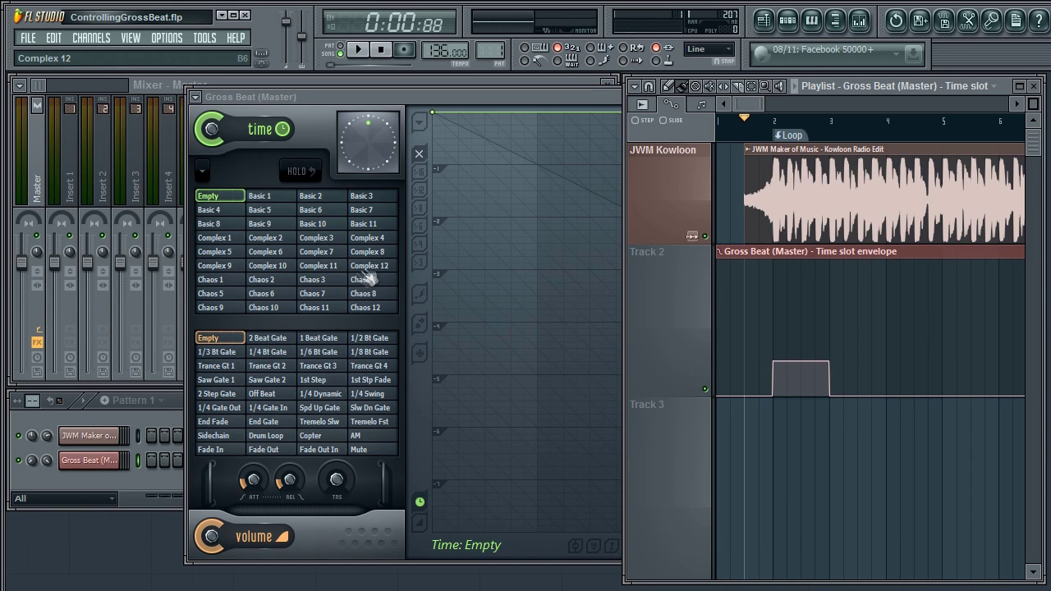
- Paste the Complex 12 slot value into two envelope points and play the song
{"action": "left_click", "coordinate": [372, 270]}
{"action": "right_click", "coordinate": [371, 269]}
{"action": "left_click", "coordinate": [400, 473]}
{"action": "left_click", "coordinate": [1034, 158]}
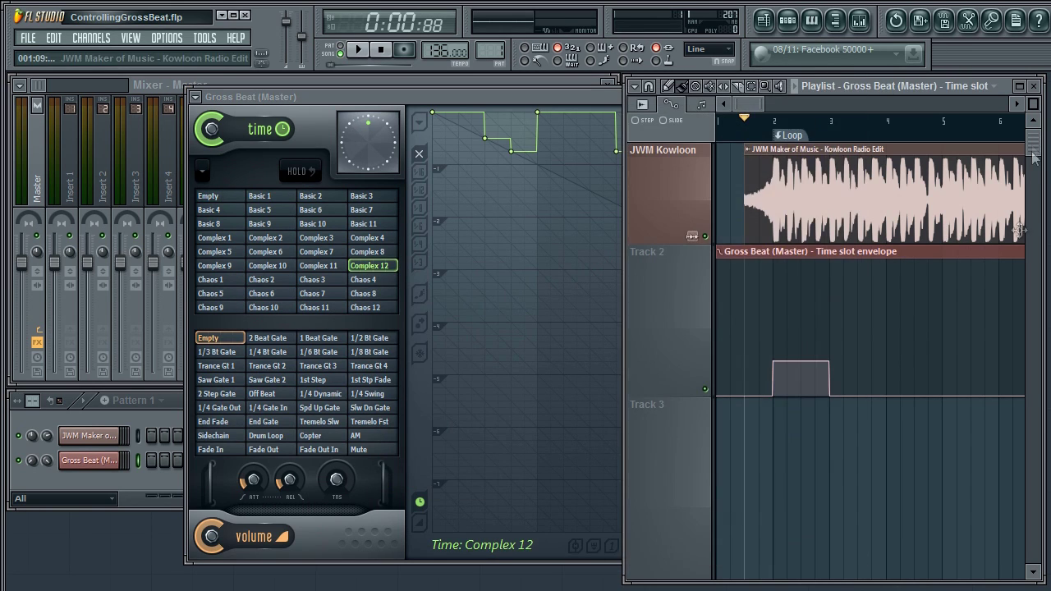
{"action": "right_click", "coordinate": [892, 395]}
{"action": "left_click", "coordinate": [920, 581]}
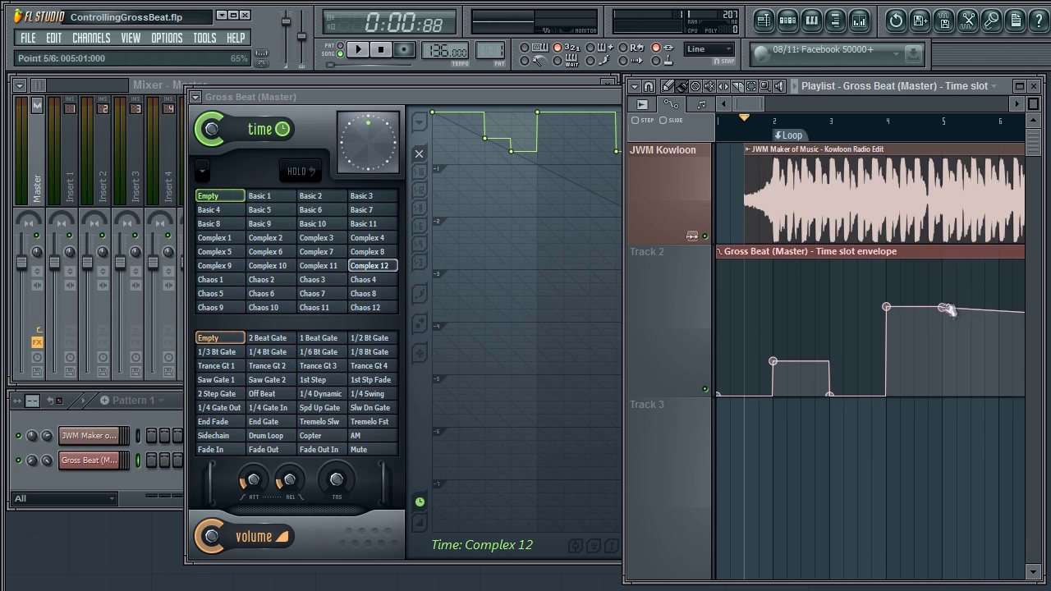
{"action": "right_click", "coordinate": [949, 310]}
{"action": "left_click", "coordinate": [952, 486]}
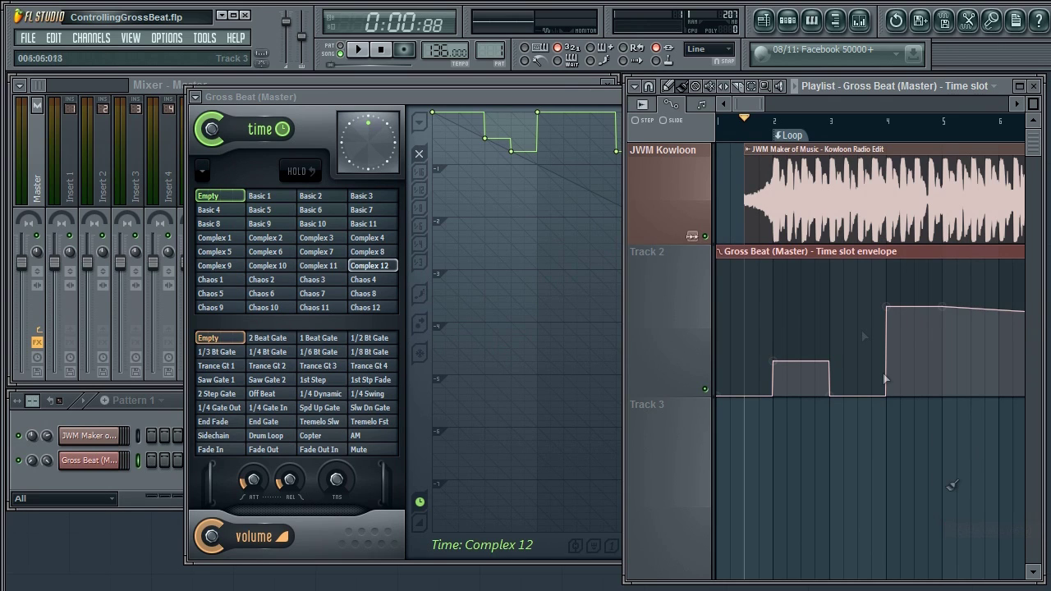
{"action": "key", "text": "space"}
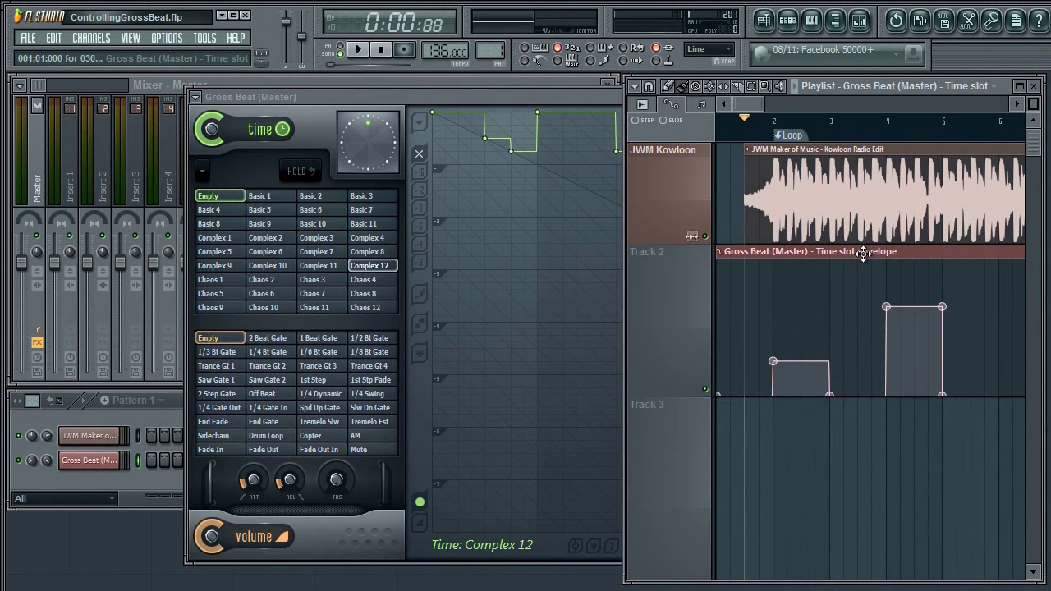
- Delete the Track 2 automation clip, set the time slot to Empty, and drag Fruity Keyboard Controller into the channel rack
{"action": "right_click", "coordinate": [864, 253]}
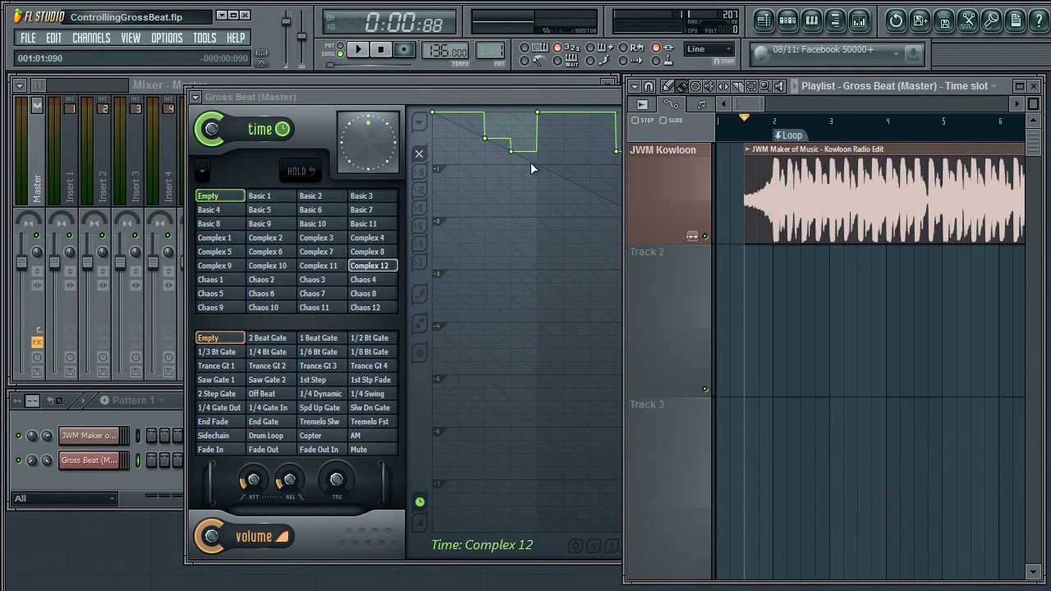
{"action": "left_click", "coordinate": [218, 198]}
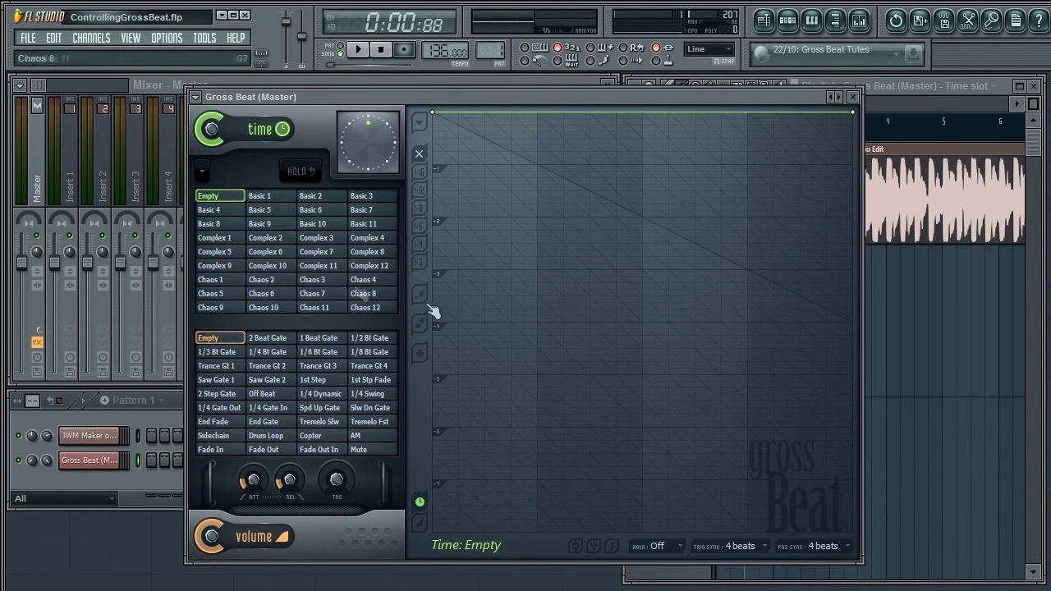
{"action": "left_click", "coordinate": [74, 477]}
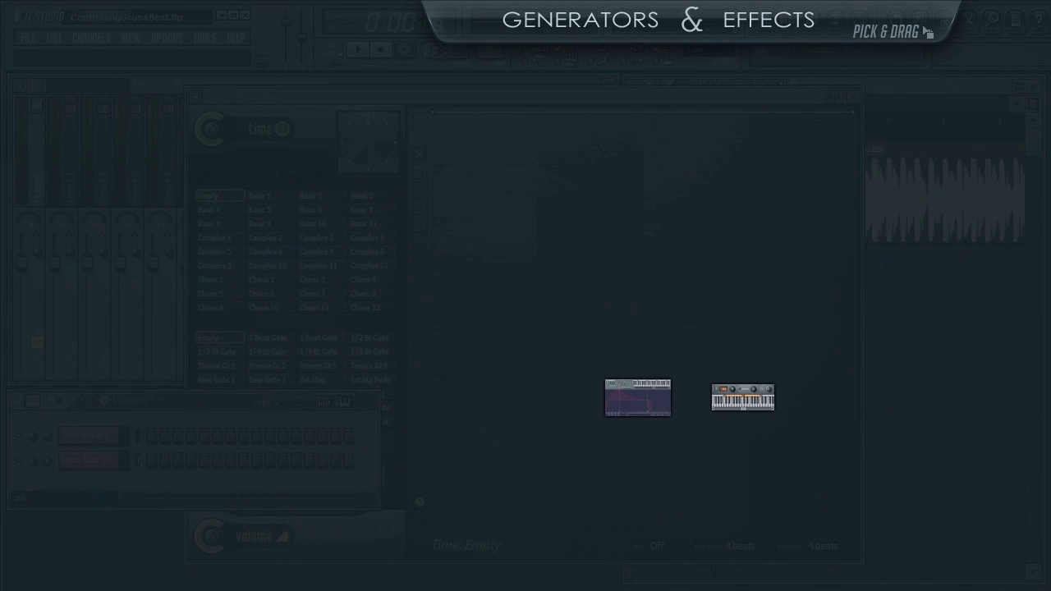
{"action": "left_click_drag", "start_coordinate": [741, 403], "coordinate": [85, 483]}
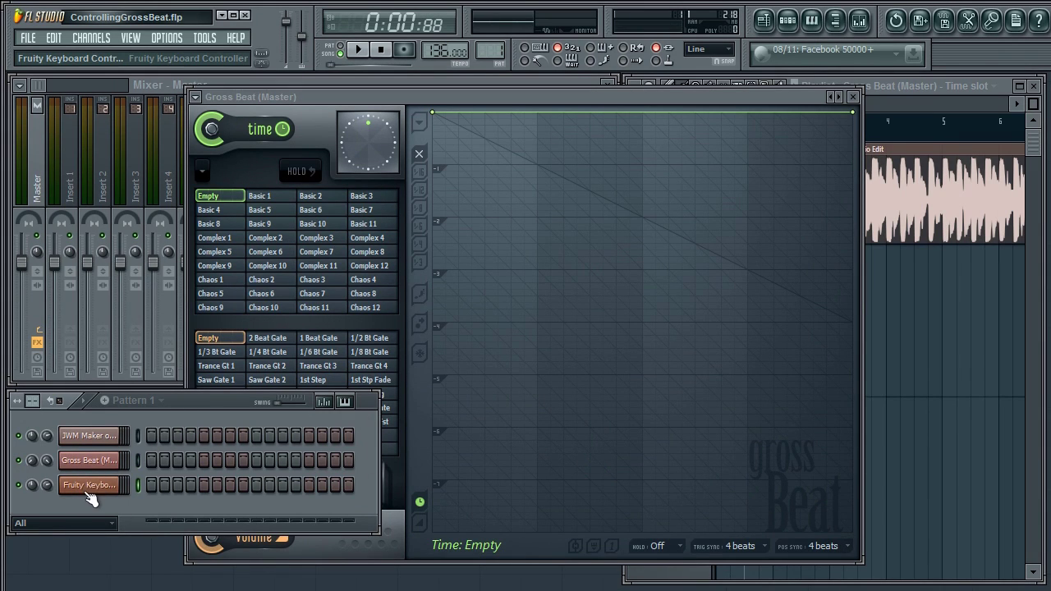
- Load the 'Gross Beat - white + black' preset from the keyboard controller's plugin options presets menu
{"action": "left_click", "coordinate": [90, 487]}
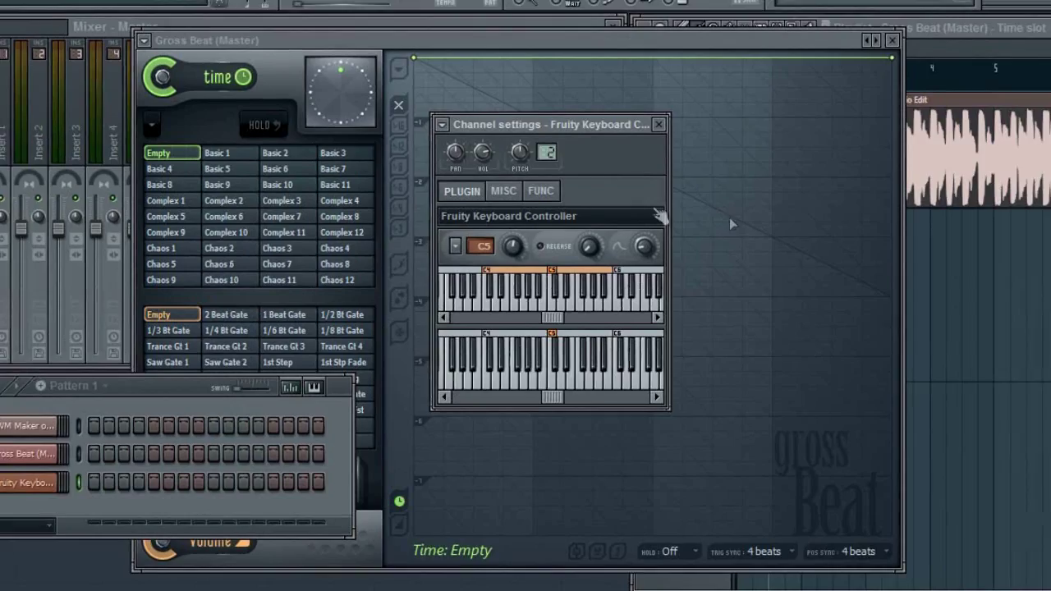
{"action": "left_click", "coordinate": [640, 251]}
{"action": "mouse_move", "coordinate": [485, 297]}
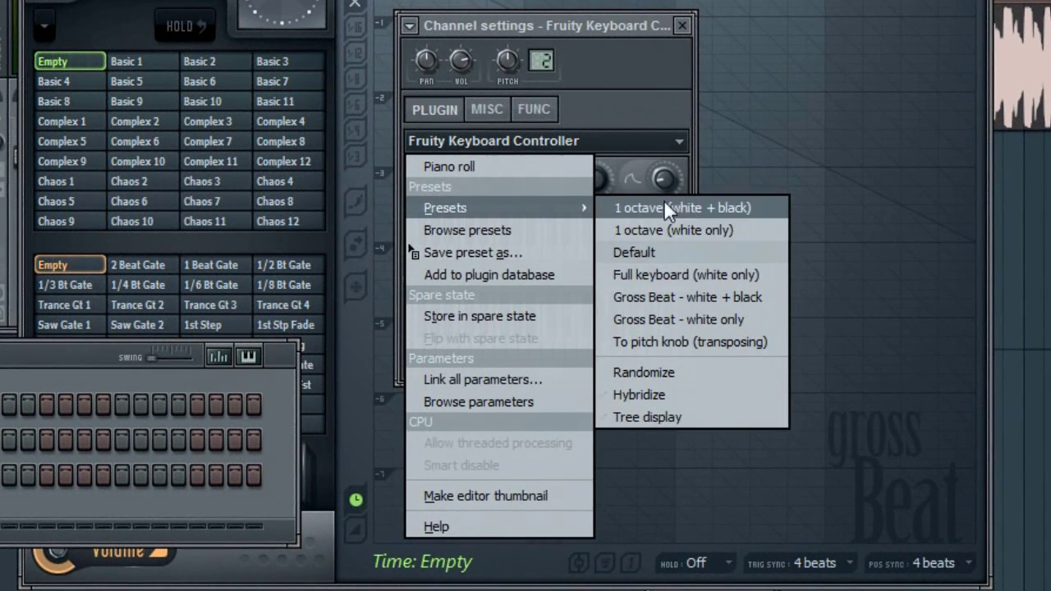
{"action": "left_click", "coordinate": [718, 295]}
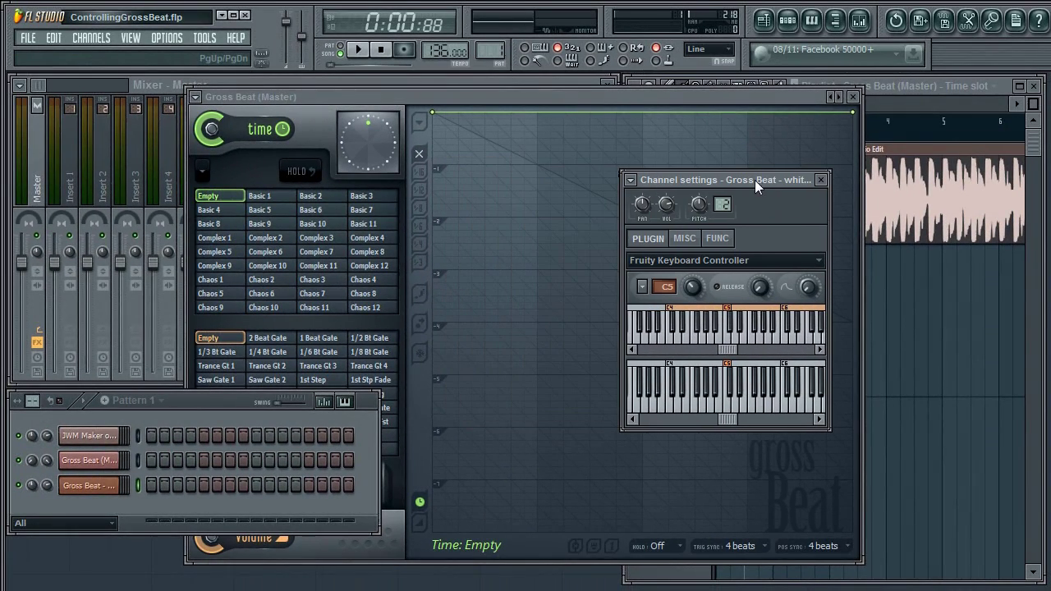
- Link Gross Beat's time slot to internal controller 'Kb Ctrl (Gross Beat - white + black) - Note' and accept
{"action": "right_click", "coordinate": [220, 197]}
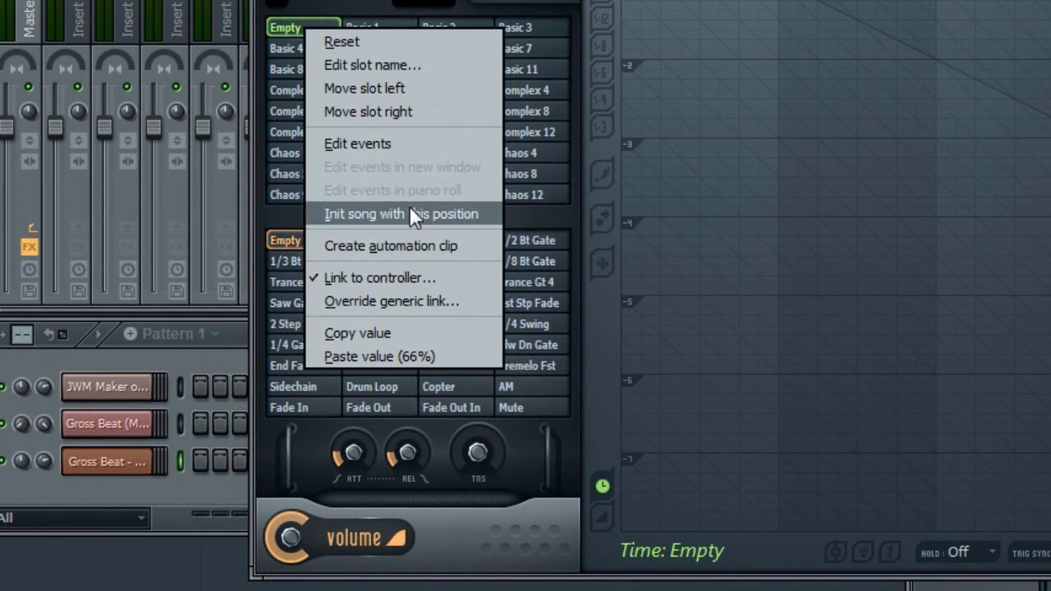
{"action": "left_click", "coordinate": [369, 279]}
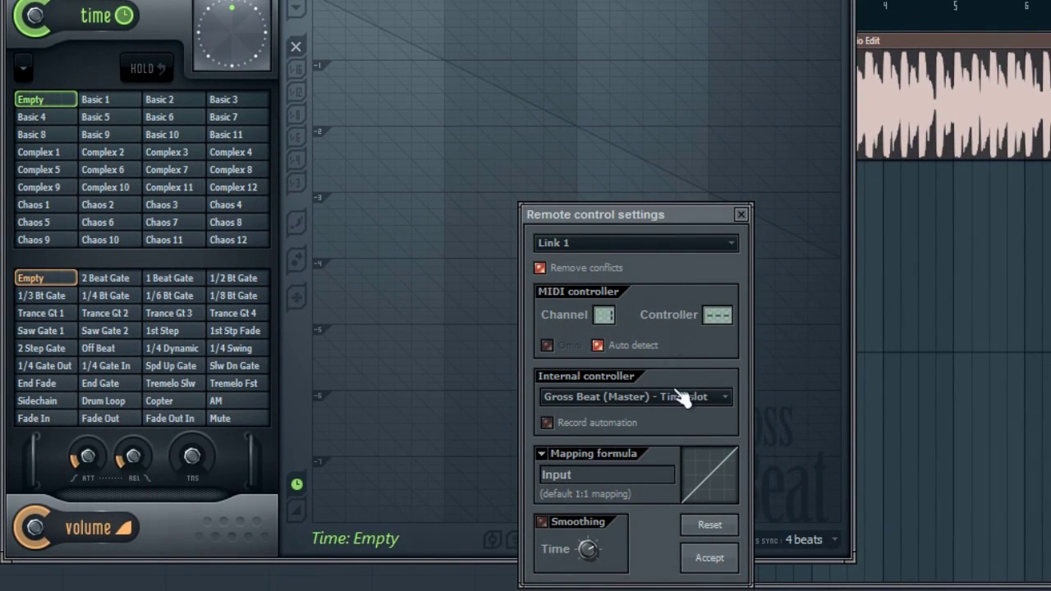
{"action": "left_click", "coordinate": [675, 398]}
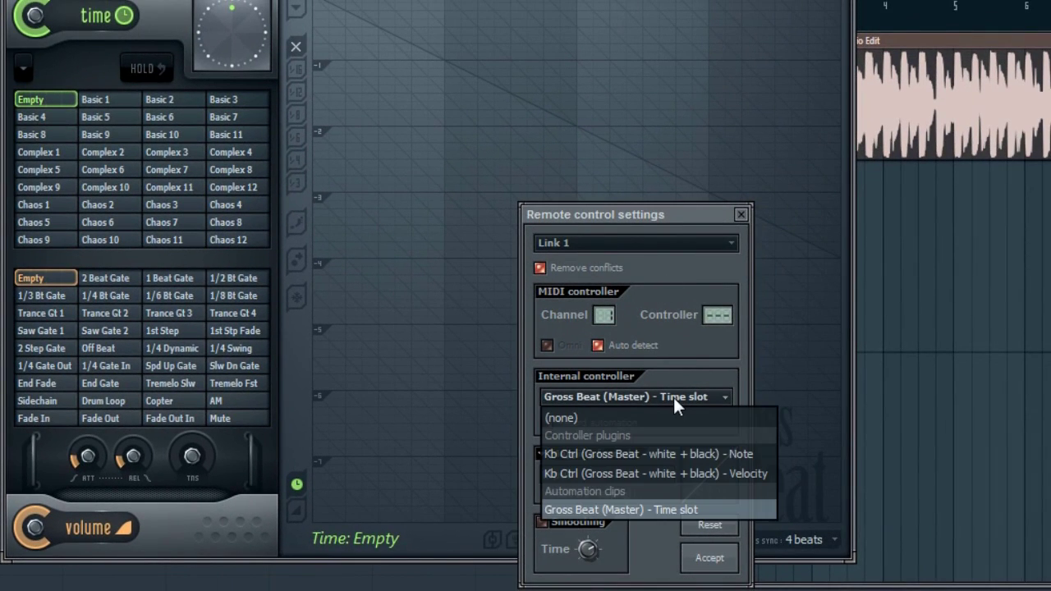
{"action": "left_click", "coordinate": [651, 455]}
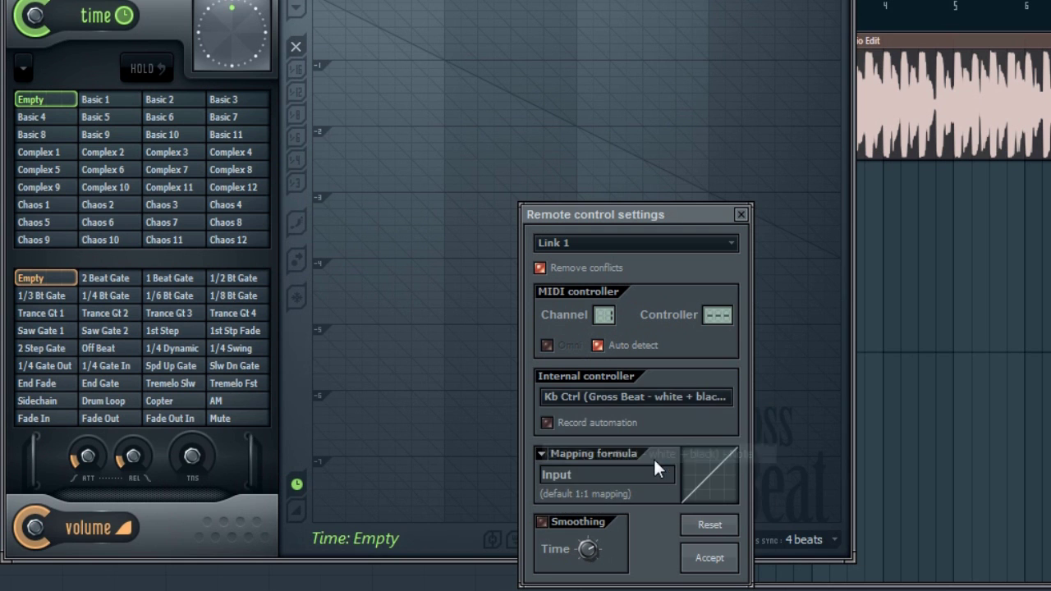
{"action": "left_click", "coordinate": [726, 562]}
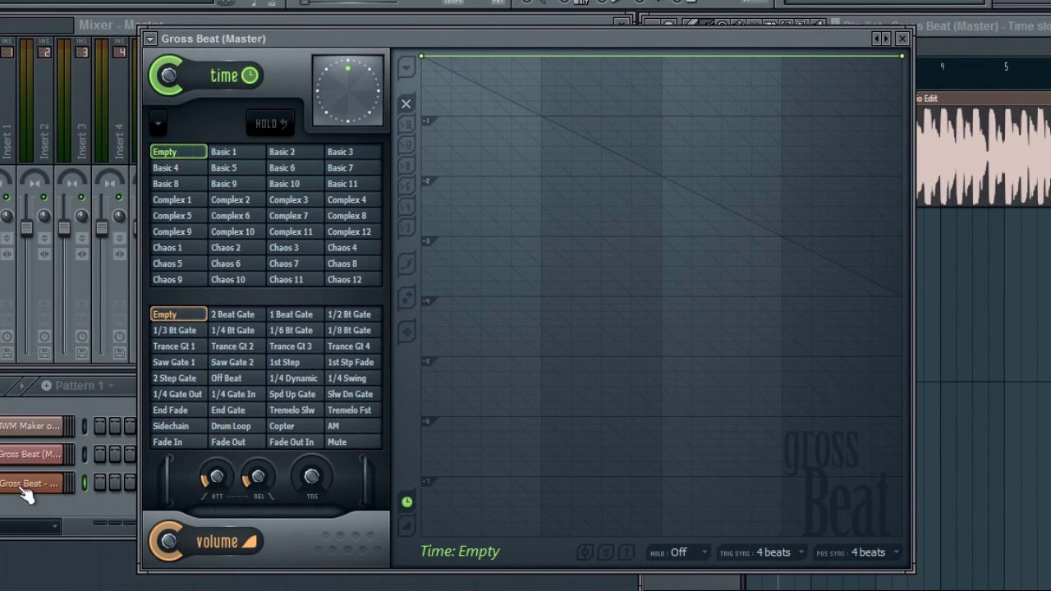
- In the keyboard controller's piano roll, draw three rising notes from G4 across bars 1–3
{"action": "left_click", "coordinate": [26, 493]}
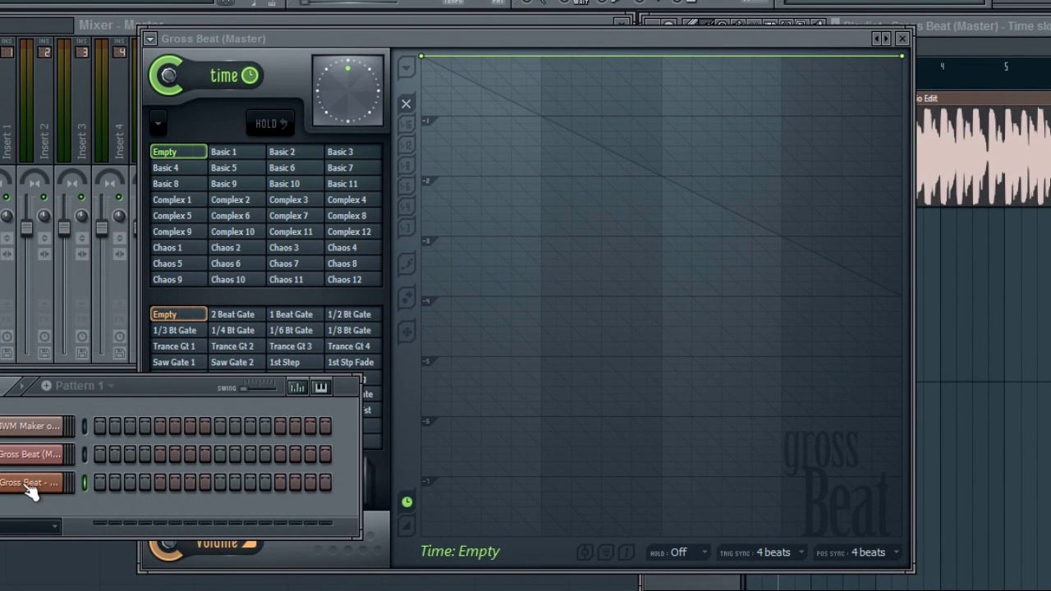
{"action": "left_click", "coordinate": [26, 493]}
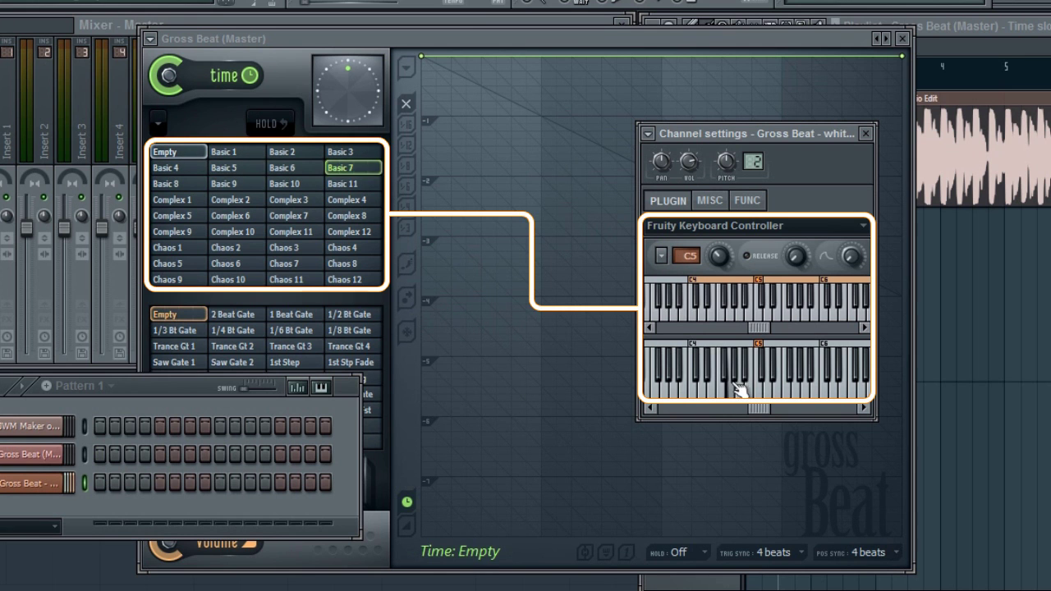
{"action": "right_click", "coordinate": [30, 482]}
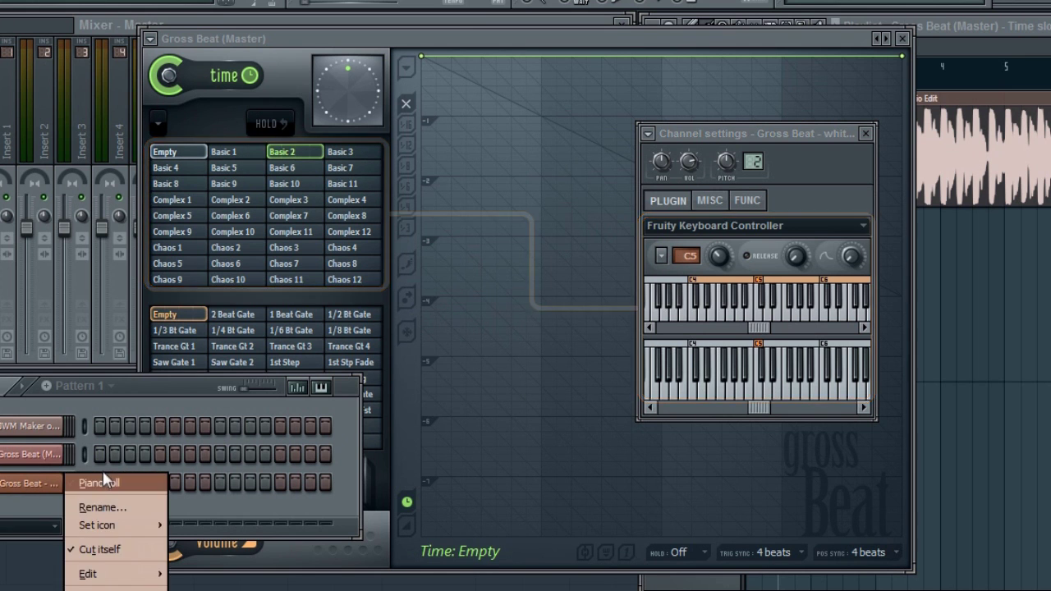
{"action": "left_click", "coordinate": [99, 481]}
{"action": "left_click", "coordinate": [43, 313]}
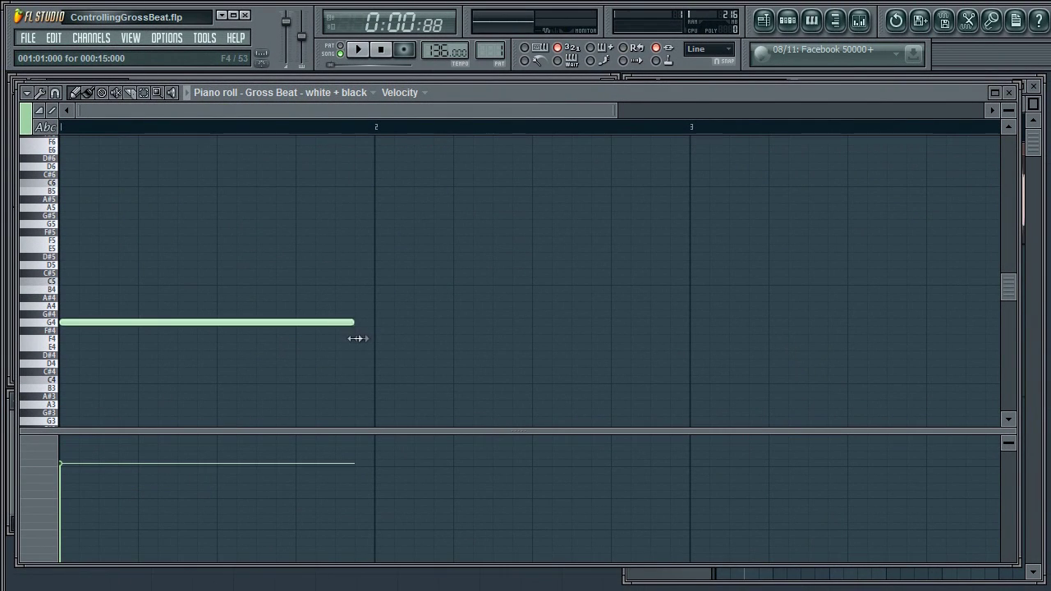
{"action": "left_click", "coordinate": [380, 258]}
{"action": "left_click", "coordinate": [694, 208]}
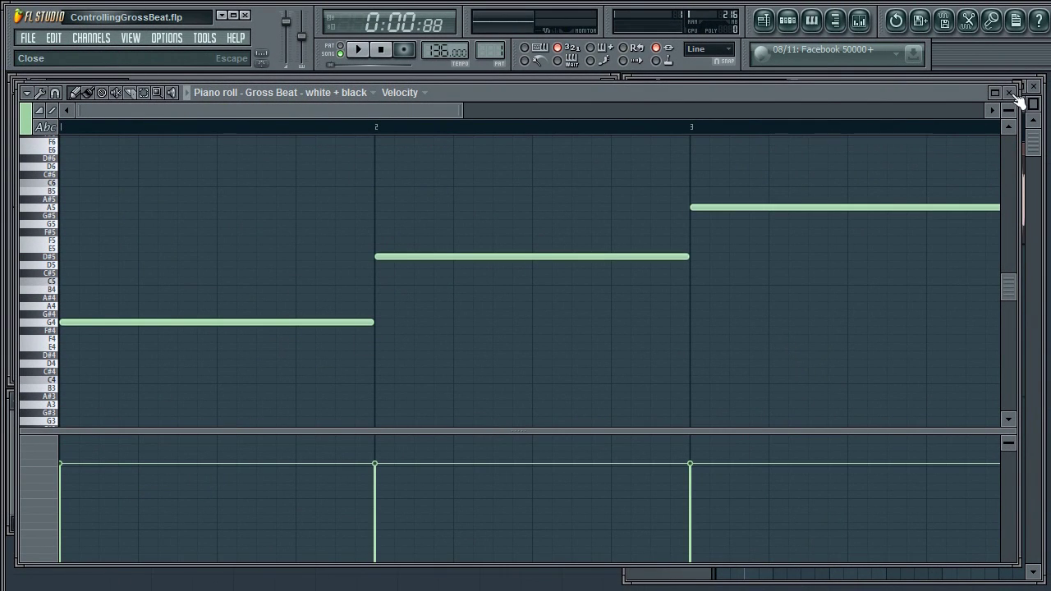
{"action": "key", "text": "F7"}
{"action": "left_click", "coordinate": [821, 179]}
- Paint Pattern 1 on Track 2 at bar 2, then play and stop the song while watching Gross Beat
{"action": "key", "text": "F5"}
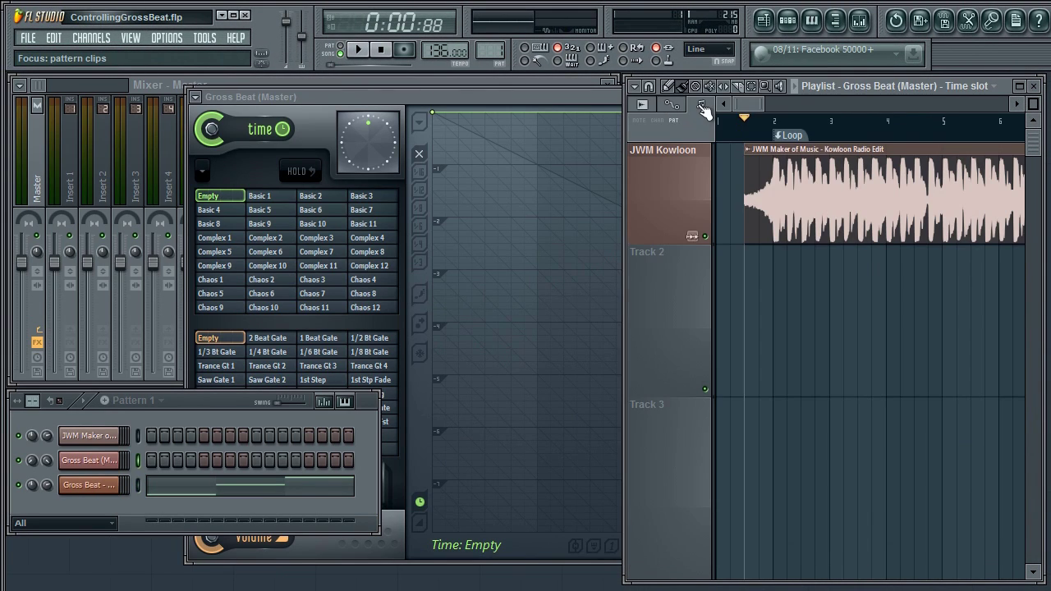
{"action": "left_click", "coordinate": [700, 105]}
{"action": "left_click", "coordinate": [730, 137]}
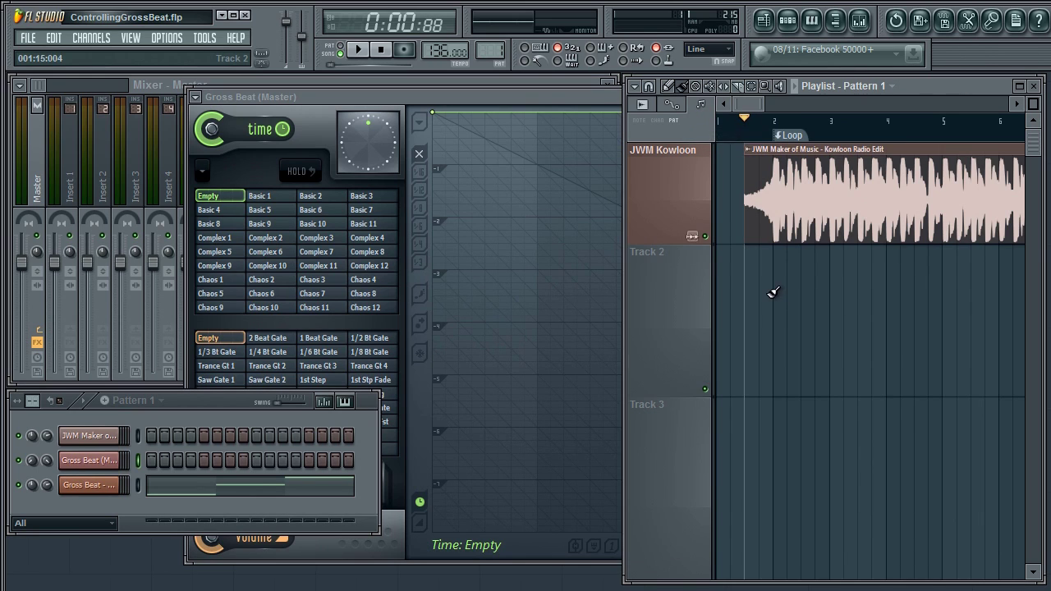
{"action": "left_click", "coordinate": [773, 292]}
{"action": "key", "text": "space"}
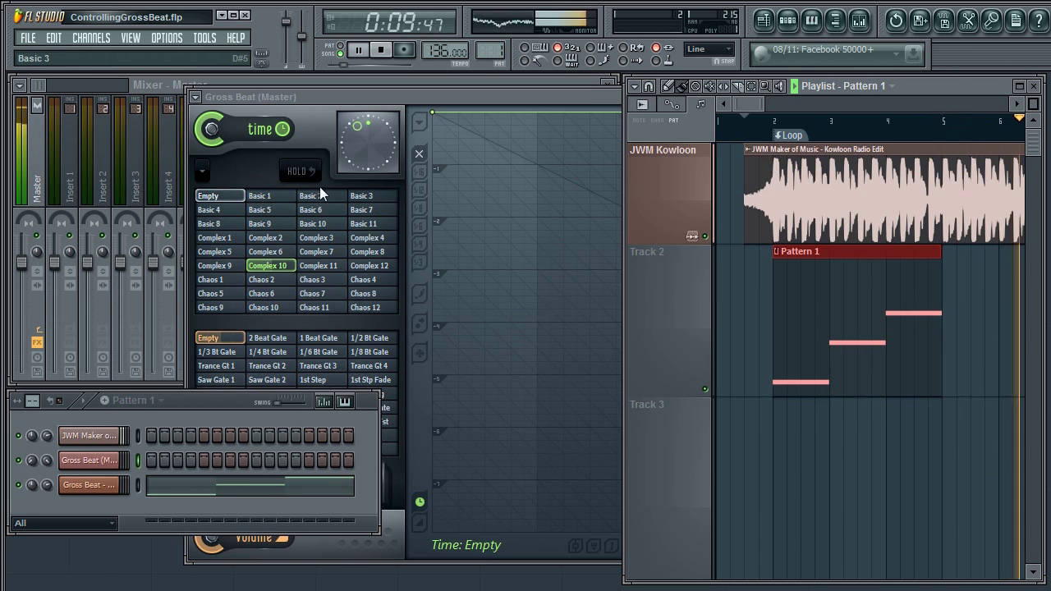
{"action": "left_click", "coordinate": [209, 198]}
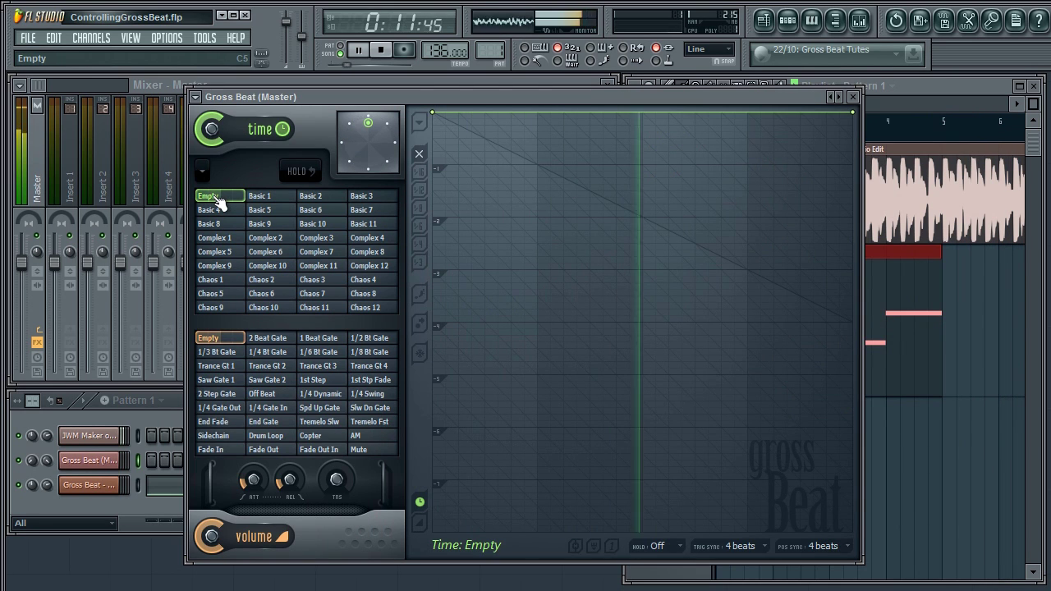
{"action": "key", "text": "space"}
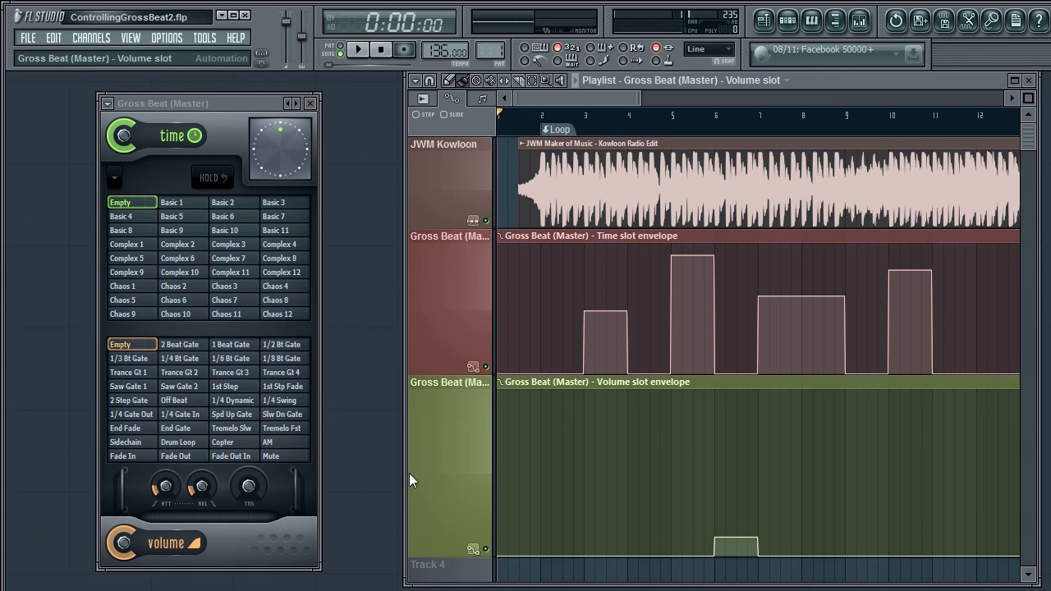
- Show the Create automation clip option for Gross Beat's time and volume slots, then dismiss both menus
{"action": "right_click", "coordinate": [192, 239]}
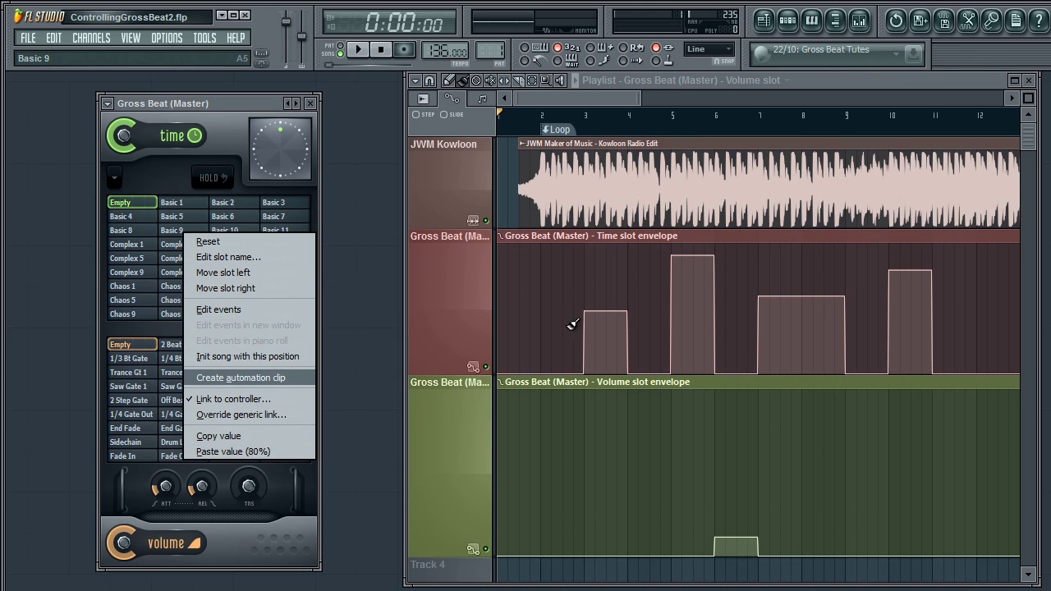
{"action": "left_click", "coordinate": [219, 554]}
{"action": "right_click", "coordinate": [210, 406]}
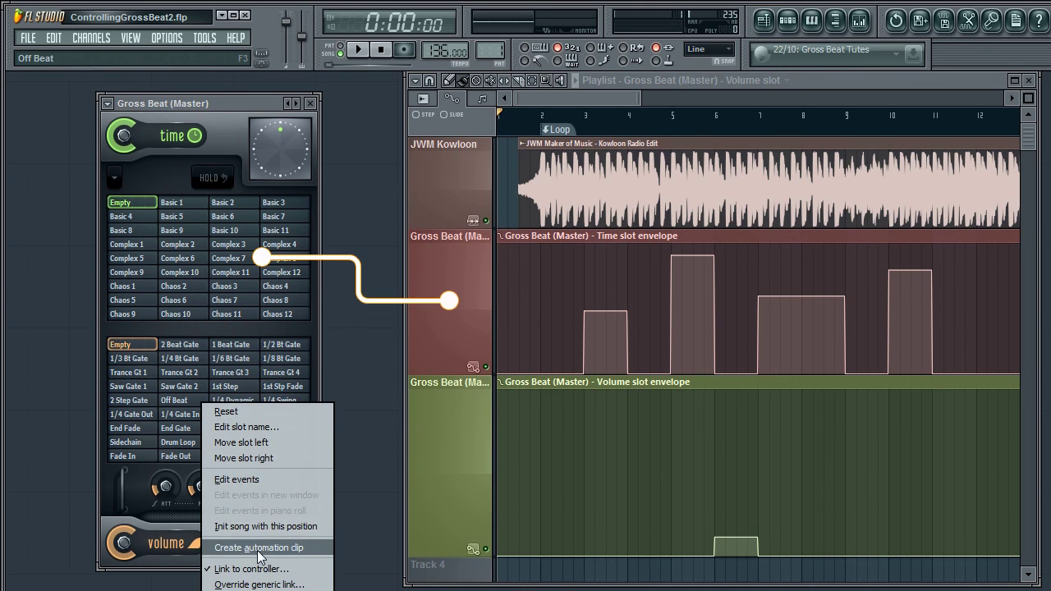
{"action": "left_click", "coordinate": [347, 352]}
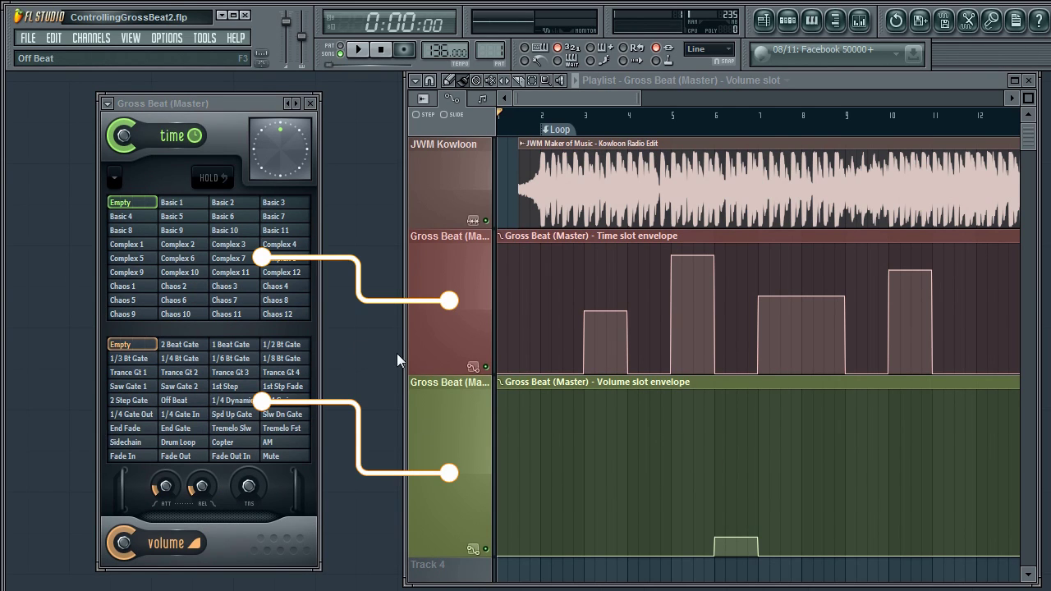